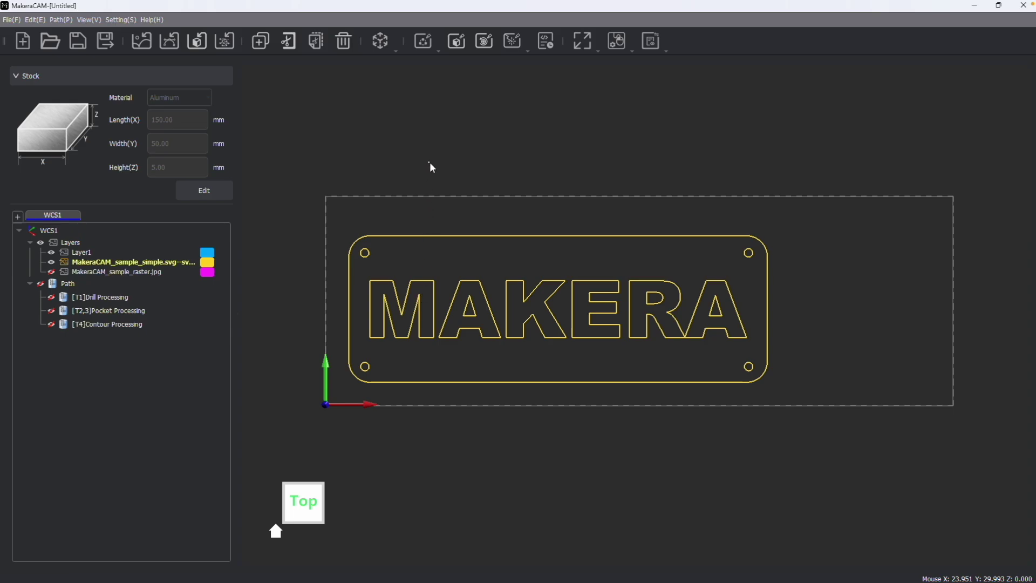
Select the letter M outline, then clear it by clicking empty canvas
mouse_move(430, 162)
mouse_down()
mouse_move(504, 234)
mouse_move(497, 189)
mouse_move(460, 171)
mouse_up()
scroll(383, 287, up, 6)
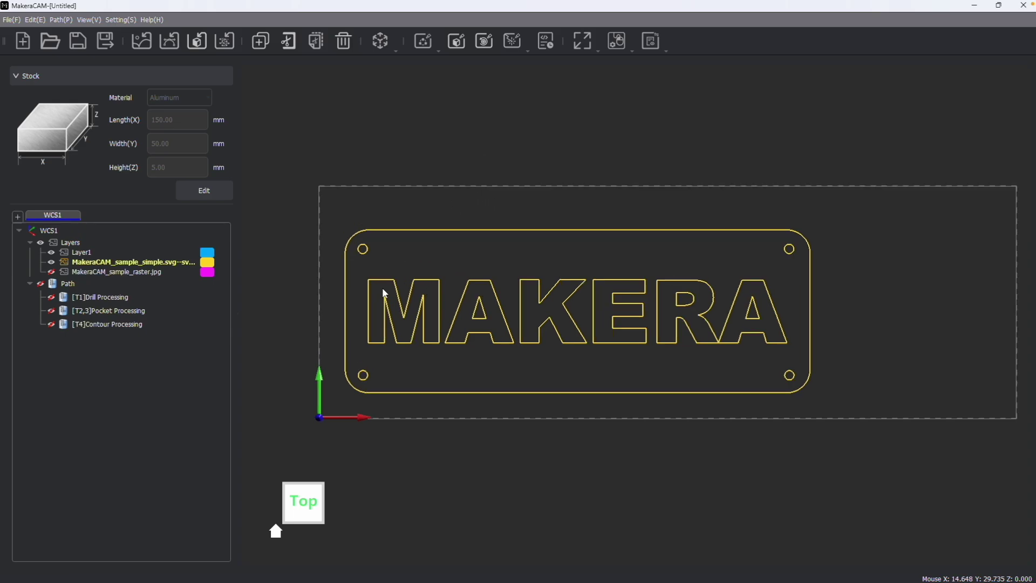
click(380, 269)
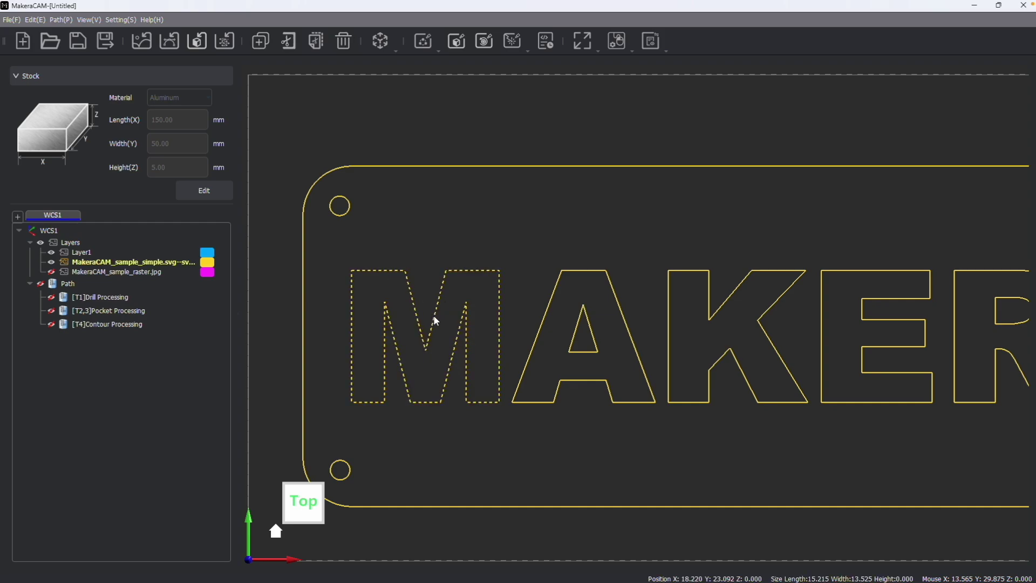
click(404, 250)
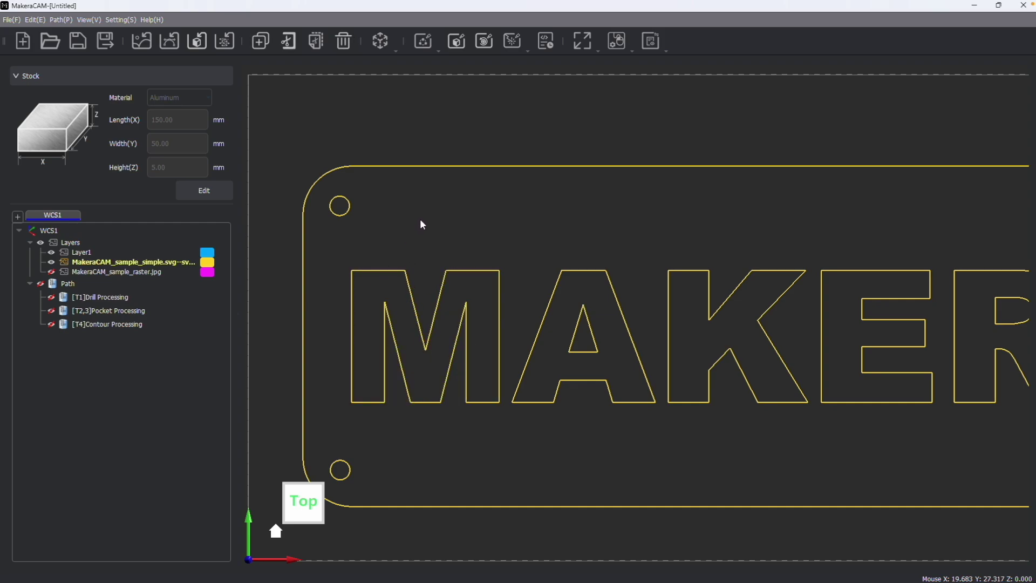
Zoom in and out on the sign, then pan the view across the plate
scroll(420, 219, down, 5)
scroll(420, 219, up, 2)
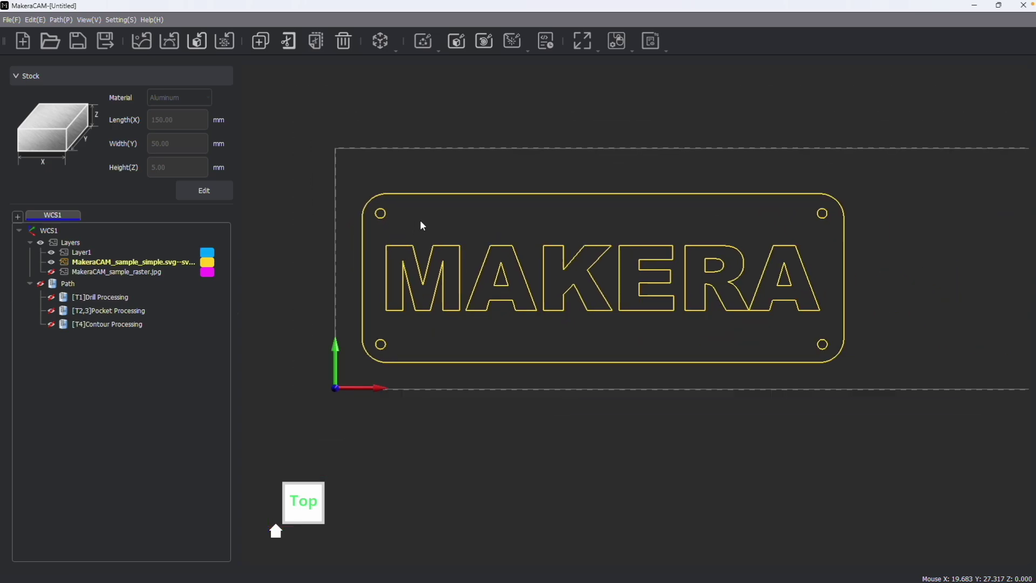
scroll(421, 221, up, 2)
scroll(420, 221, down, 2)
scroll(420, 221, up, 2)
scroll(420, 221, down, 2)
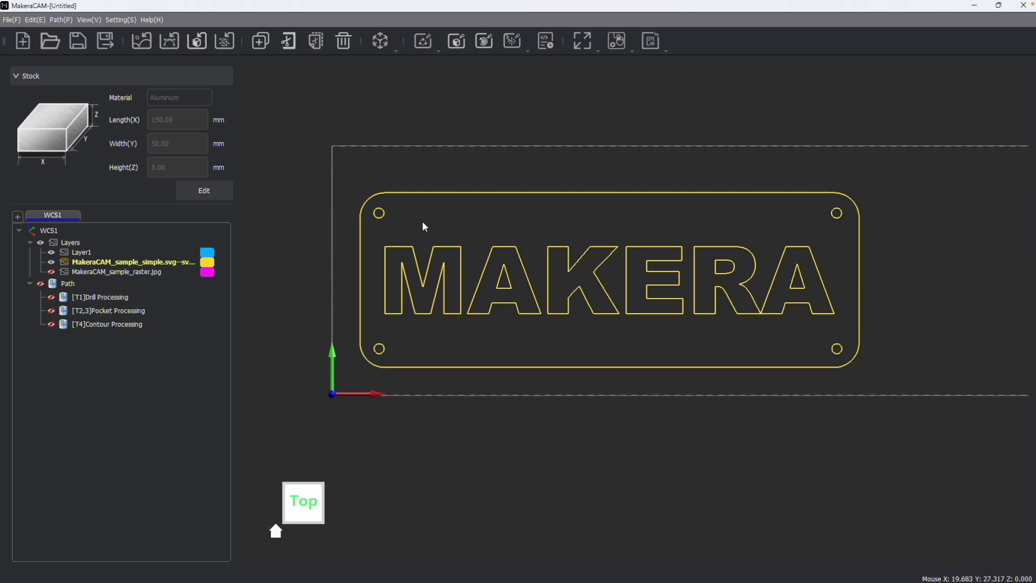
middle_drag(454, 222, 432, 231)
Open and dismiss the canvas context menu, then orbit the plate into a tilted 3-D perspective
right_click(461, 167)
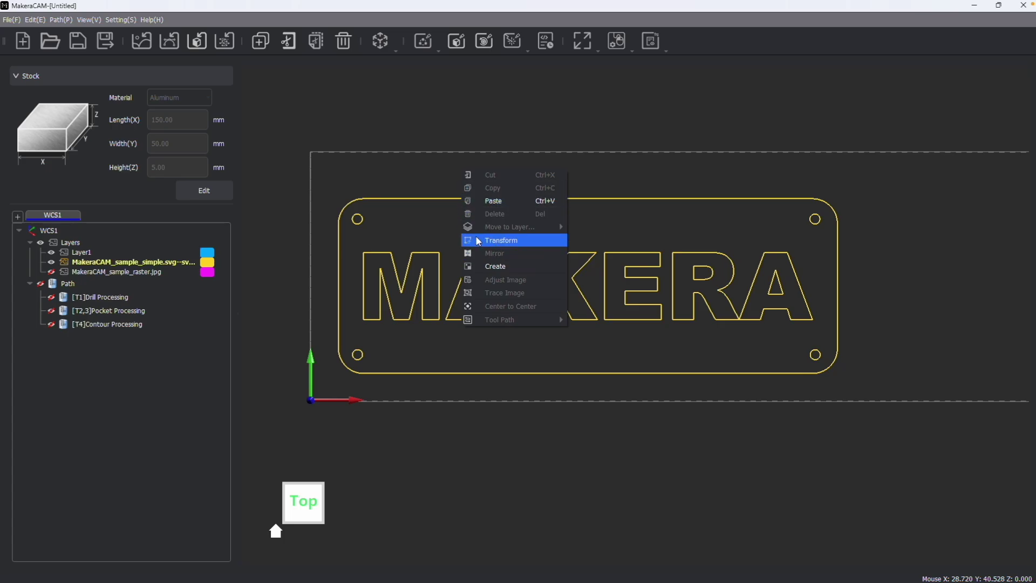
click(406, 119)
scroll(416, 201, up, 5)
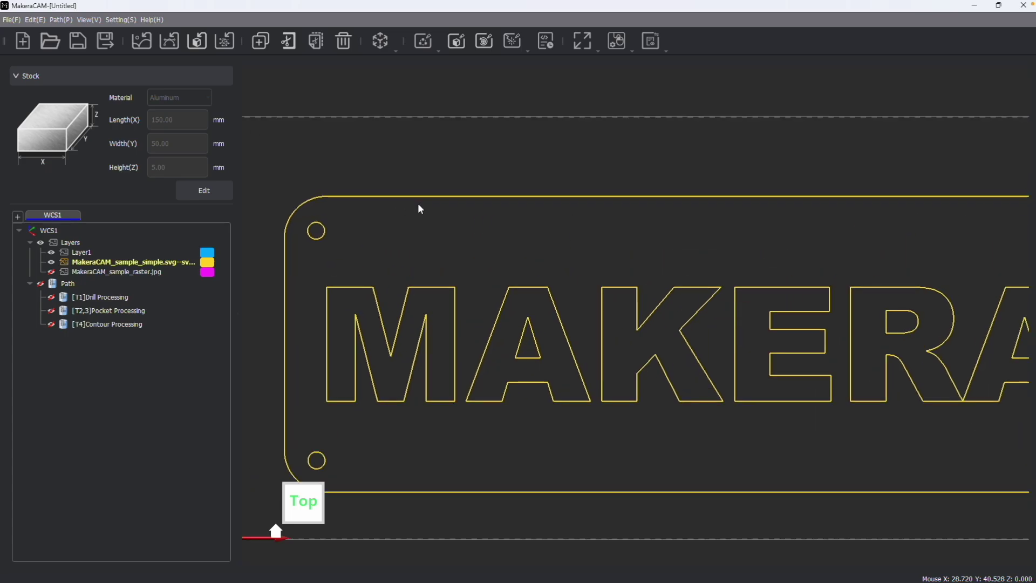
right_drag(467, 179, 439, 170)
scroll(458, 215, down, 3)
right_drag(459, 216, 529, 245)
scroll(528, 242, up, 3)
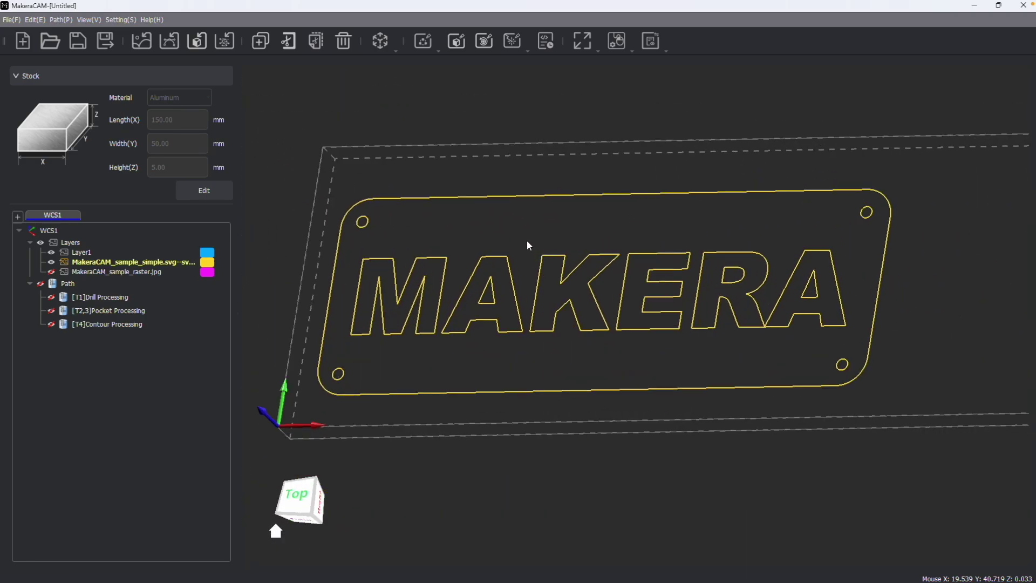
middle_drag(527, 242, 551, 242)
right_drag(551, 237, 486, 186)
Snap back to the flat top view and select, then deselect, the letter M
key(t)
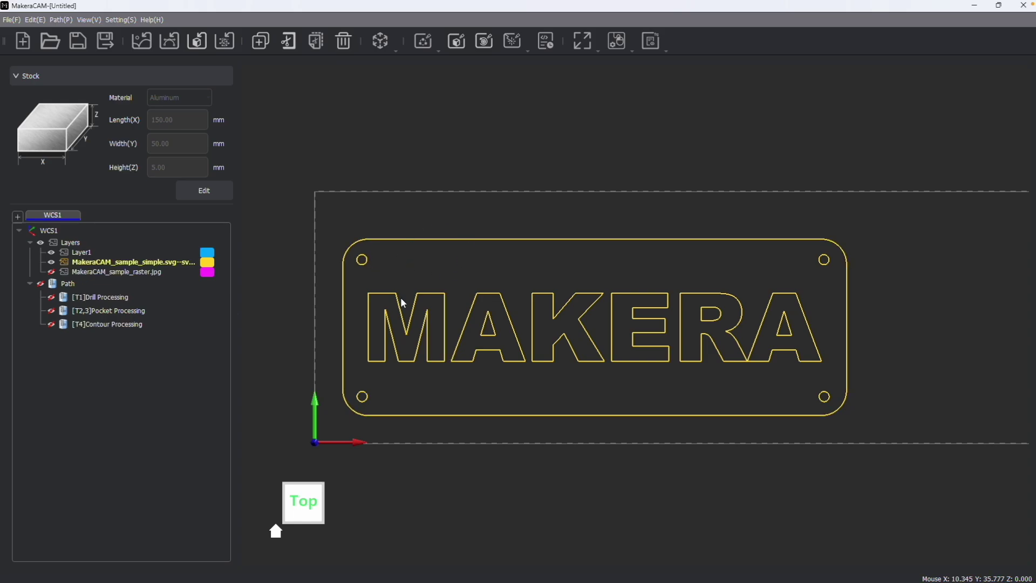
scroll(399, 304, up, 2)
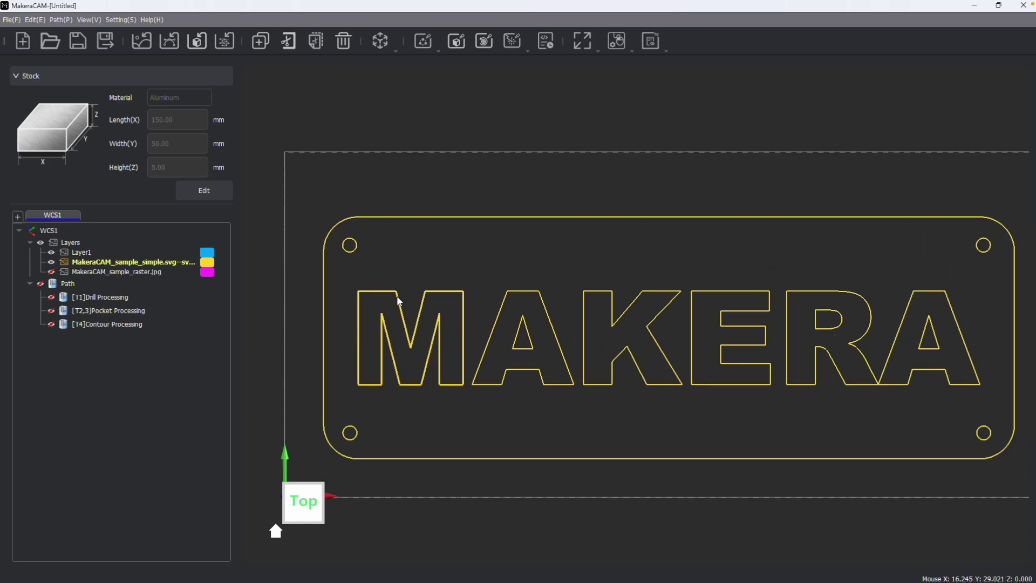
click(399, 301)
click(490, 161)
Pan the view right in Pan mode, then tilt the plate slightly in Rotate mode
click(619, 41)
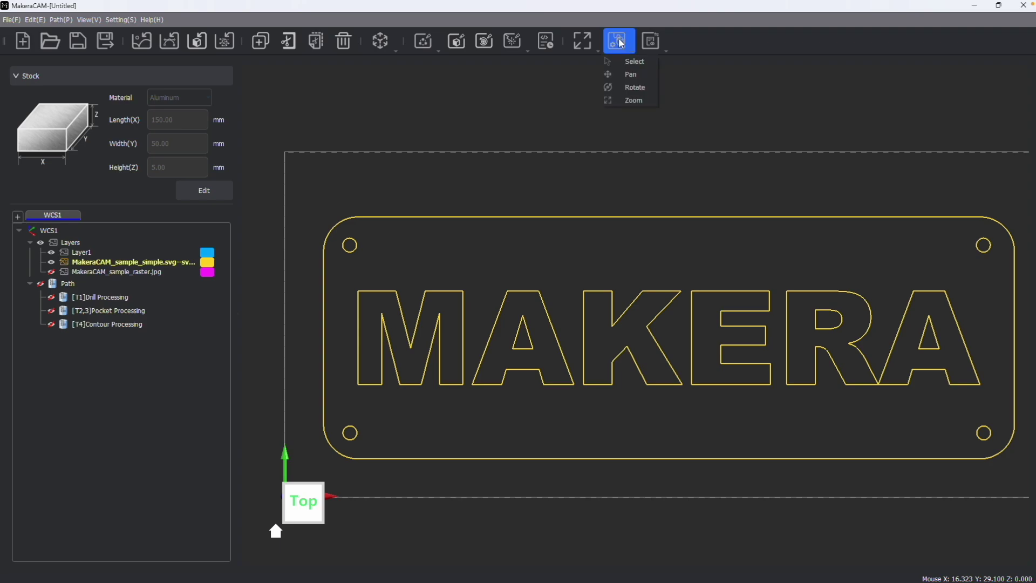
click(629, 74)
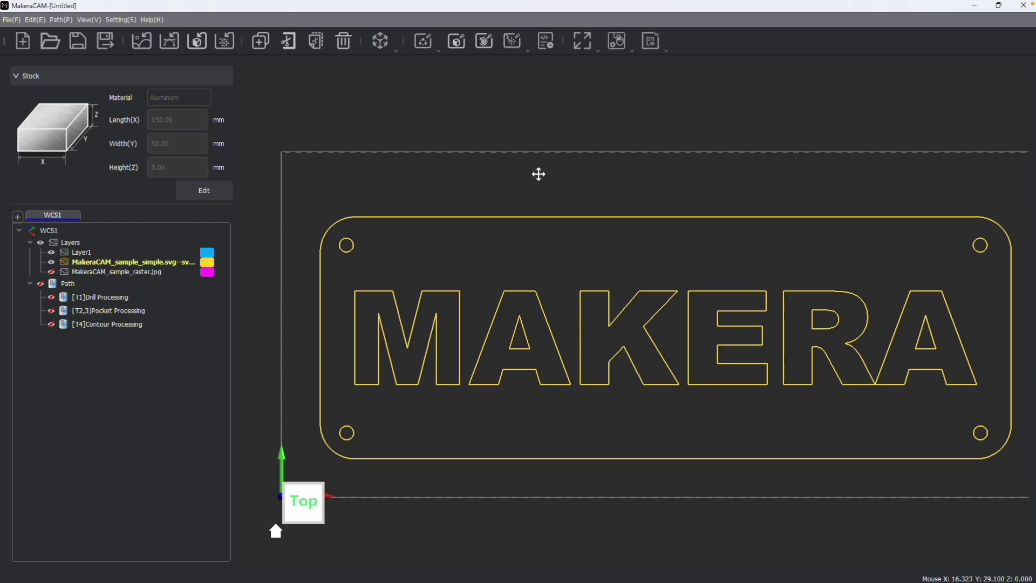
mouse_move(557, 174)
mouse_down()
mouse_move(605, 171)
mouse_move(469, 169)
mouse_move(509, 183)
mouse_move(532, 229)
mouse_move(600, 223)
mouse_up()
click(617, 41)
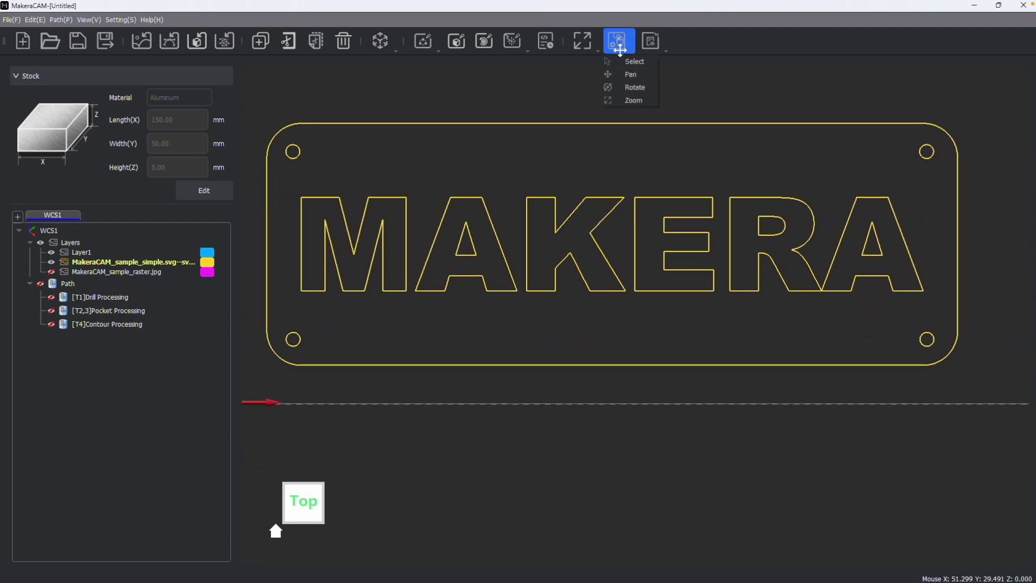
click(629, 87)
drag(602, 186, 620, 107)
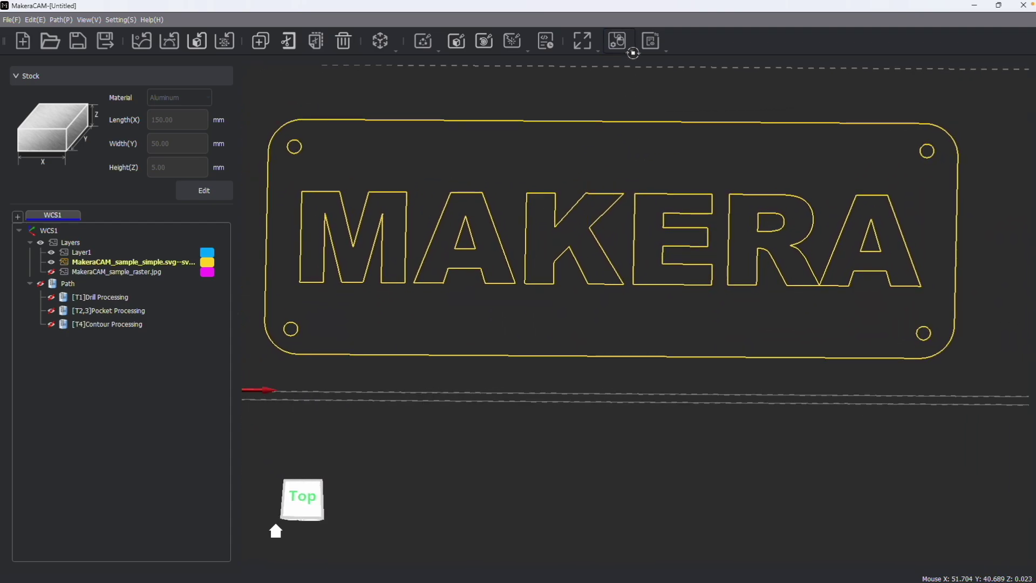
Switch to Zoom navigation mode and zoom the plate in and back out
click(617, 40)
click(626, 100)
click(617, 40)
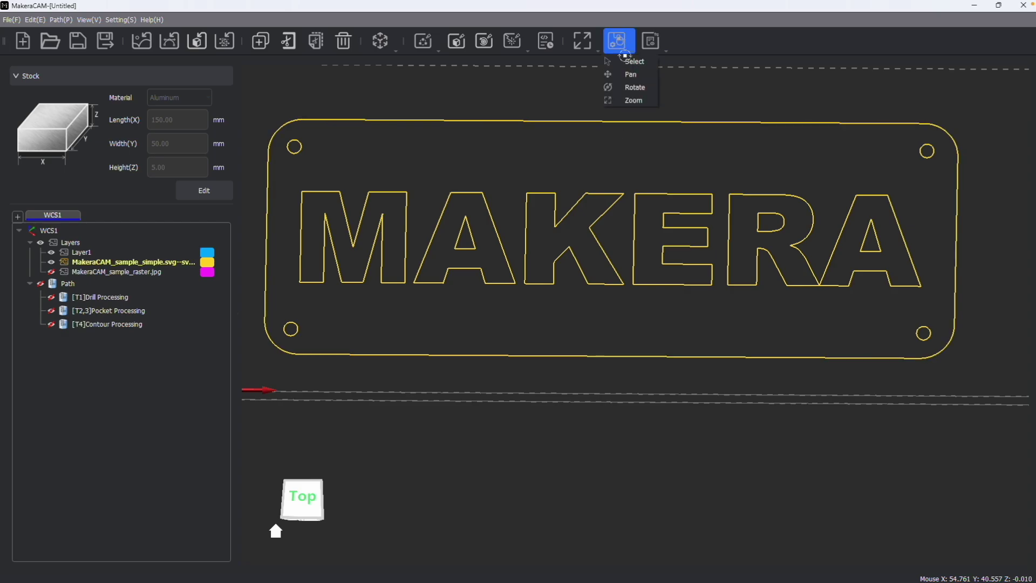
click(630, 100)
scroll(560, 254, up, 3)
scroll(560, 253, up, 2)
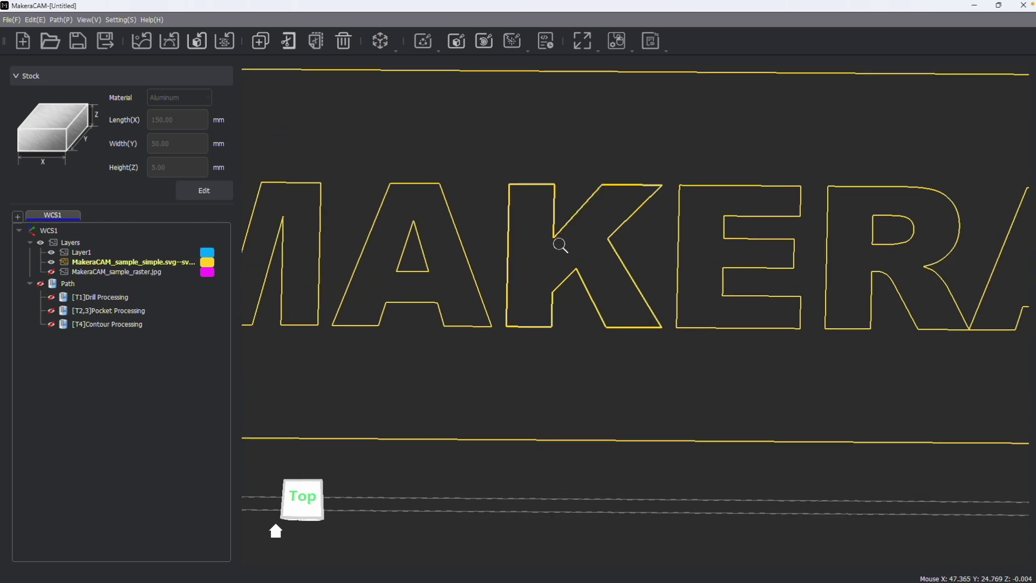
scroll(559, 254, down, 2)
scroll(560, 254, down, 4)
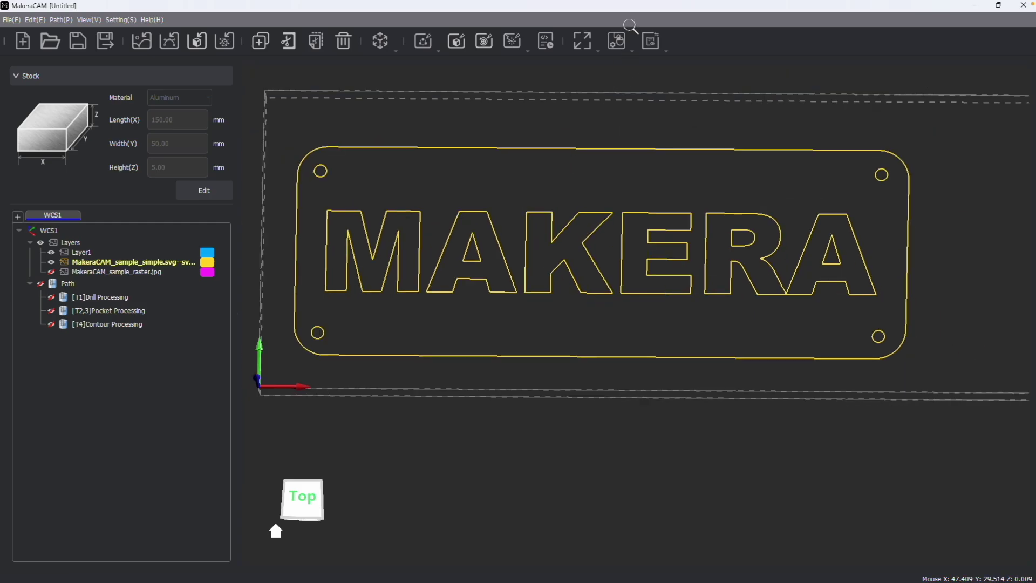
Use the view cube to snap through top, back, side and isometric views, ending top-down
click(618, 43)
click(632, 61)
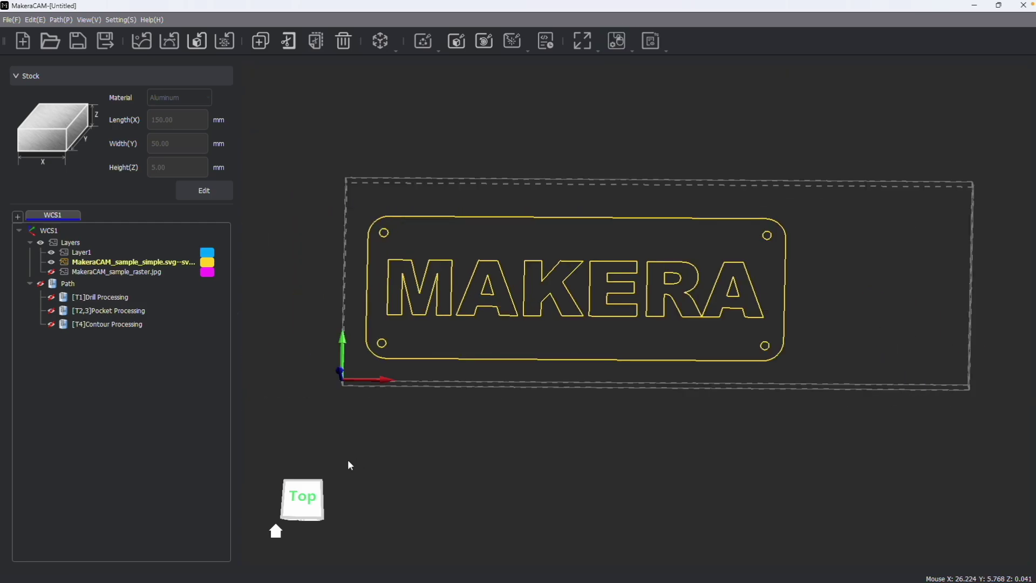
click(298, 502)
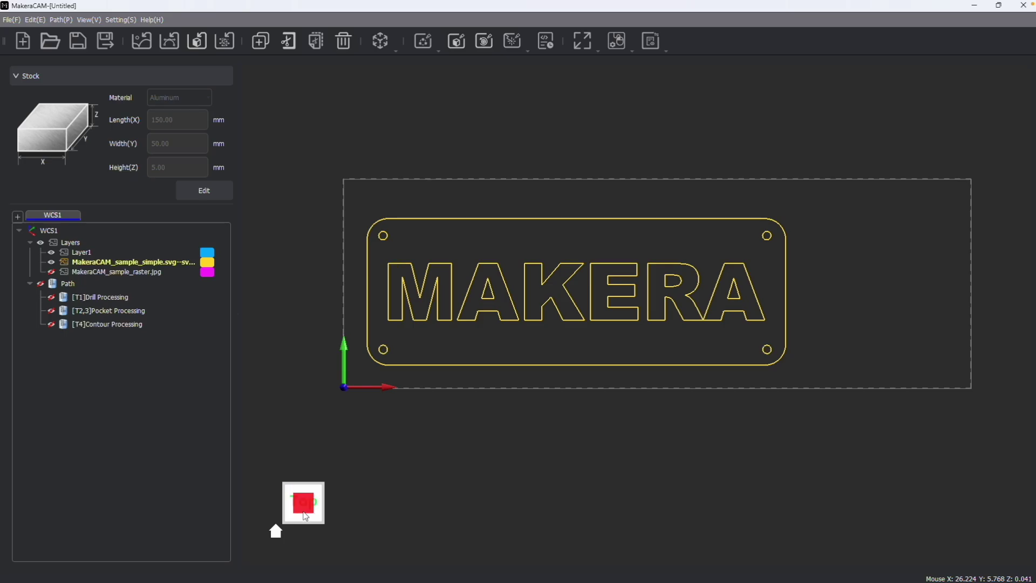
mouse_move(319, 515)
mouse_down()
mouse_move(318, 492)
mouse_move(336, 497)
mouse_move(328, 515)
mouse_move(324, 494)
mouse_move(276, 498)
mouse_move(272, 470)
mouse_move(296, 517)
mouse_move(308, 512)
mouse_up()
click(296, 516)
click(308, 515)
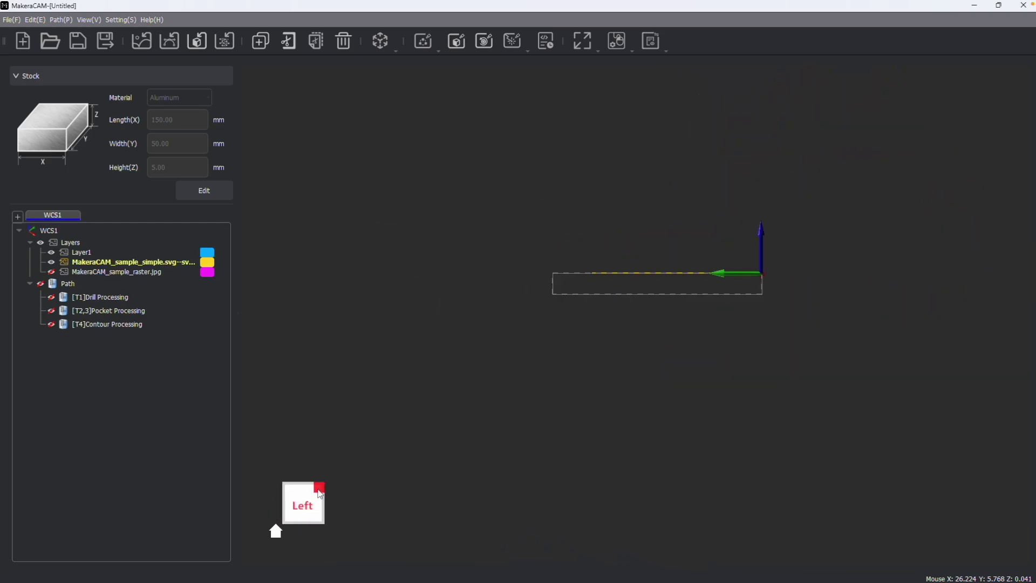
click(320, 495)
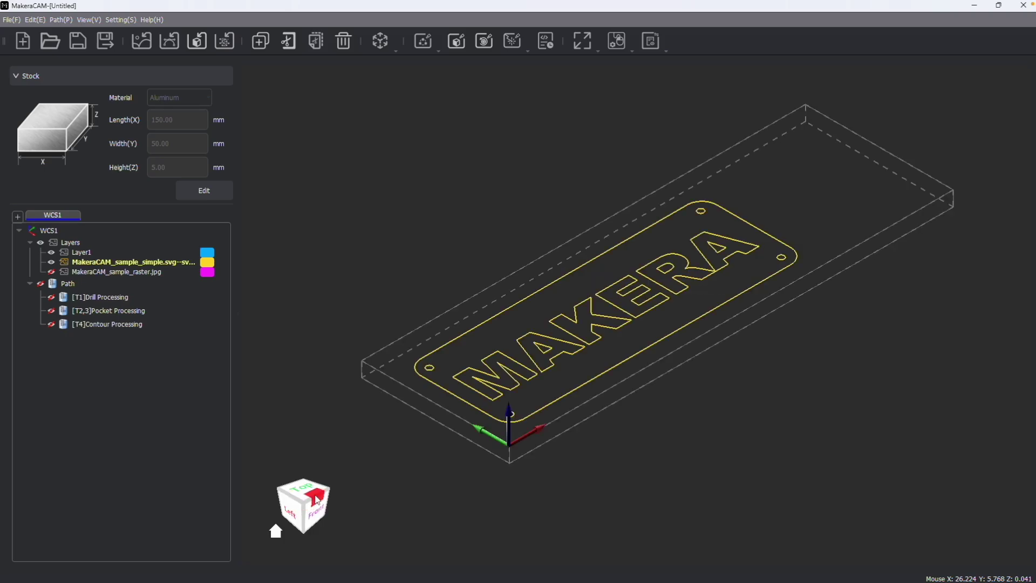
click(316, 502)
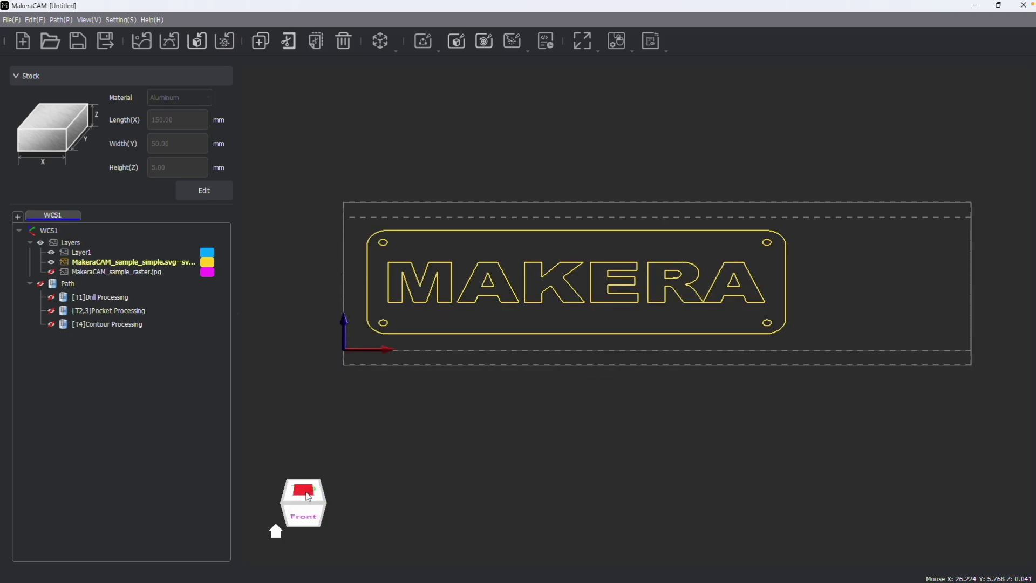
click(308, 497)
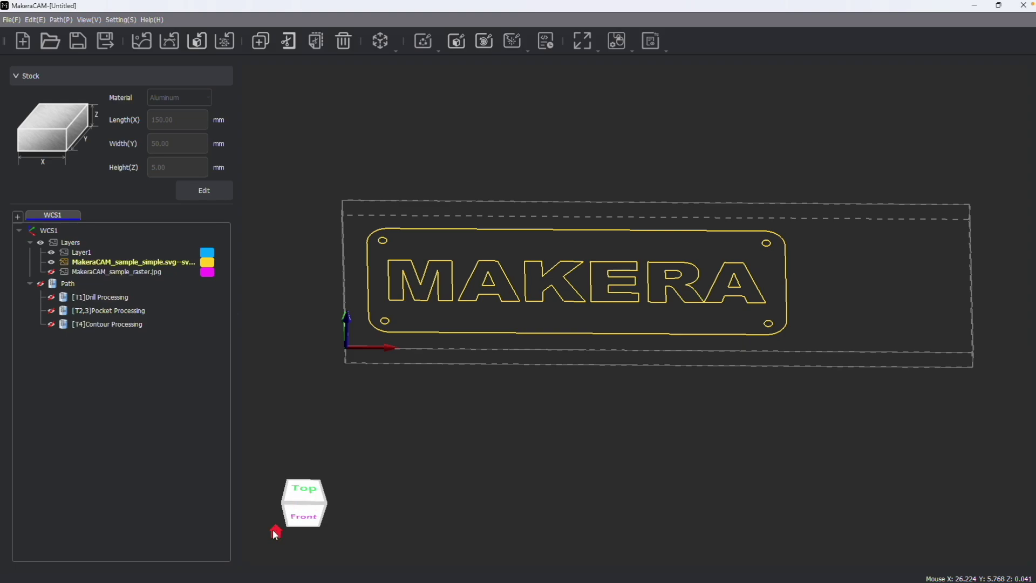
click(275, 533)
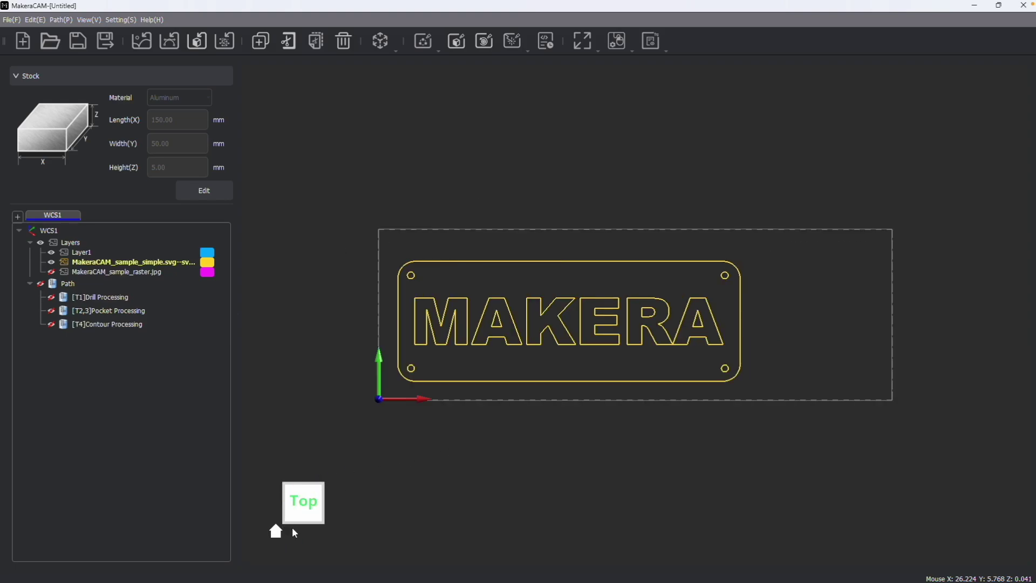
Show the sign in Back View, then Front View, then Perspective View
click(652, 42)
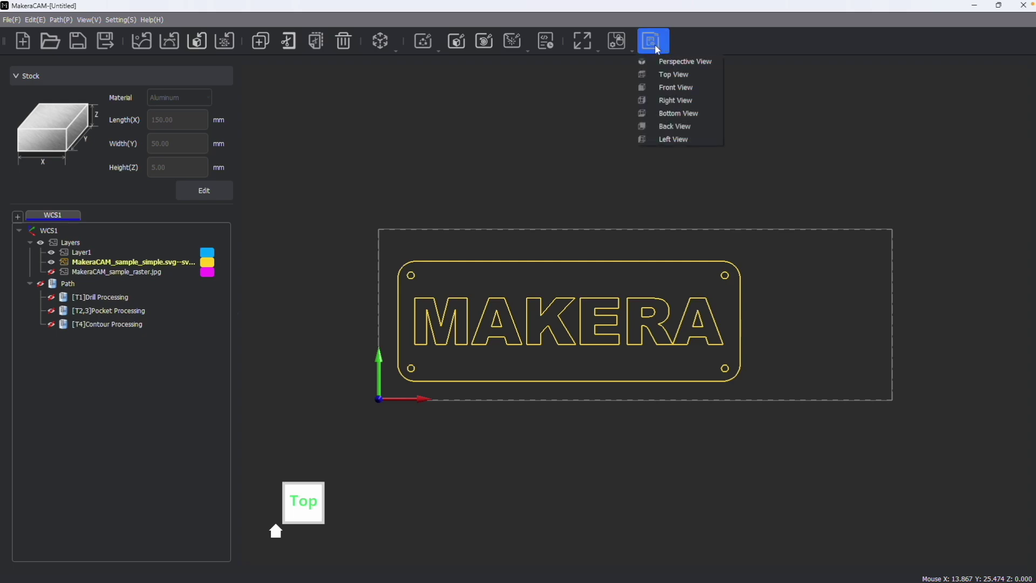
click(670, 126)
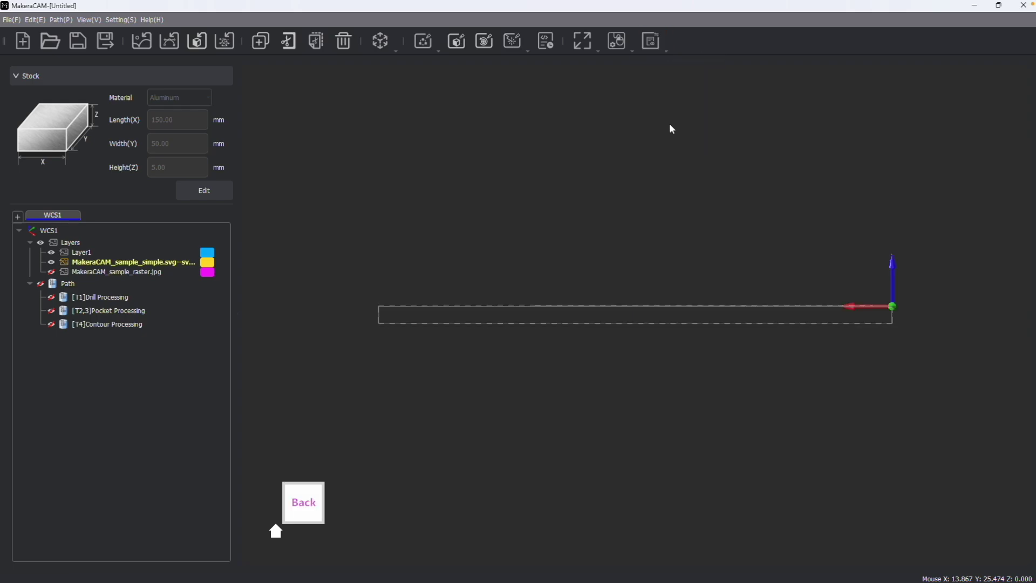
click(651, 45)
click(674, 88)
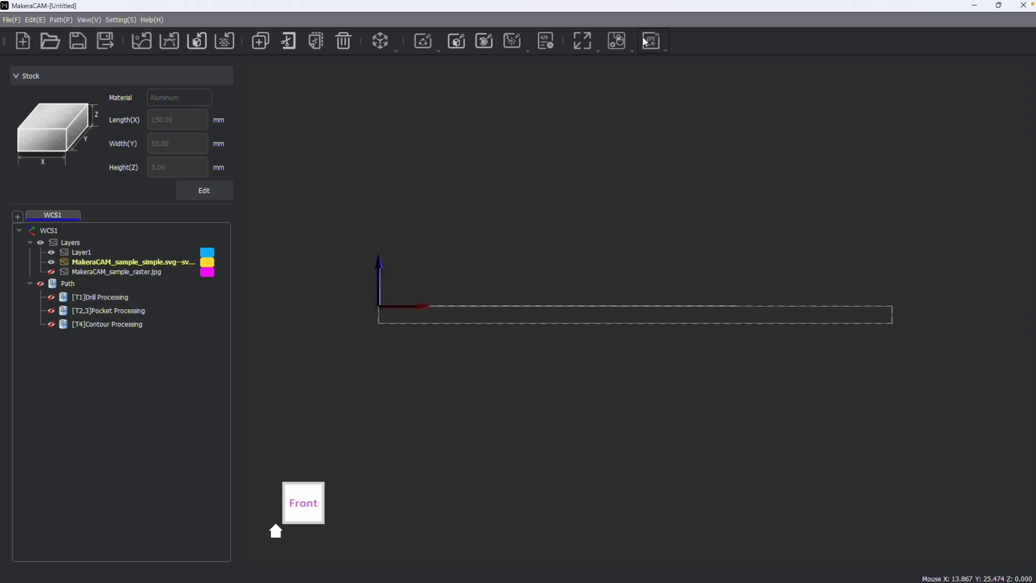
click(645, 39)
click(656, 61)
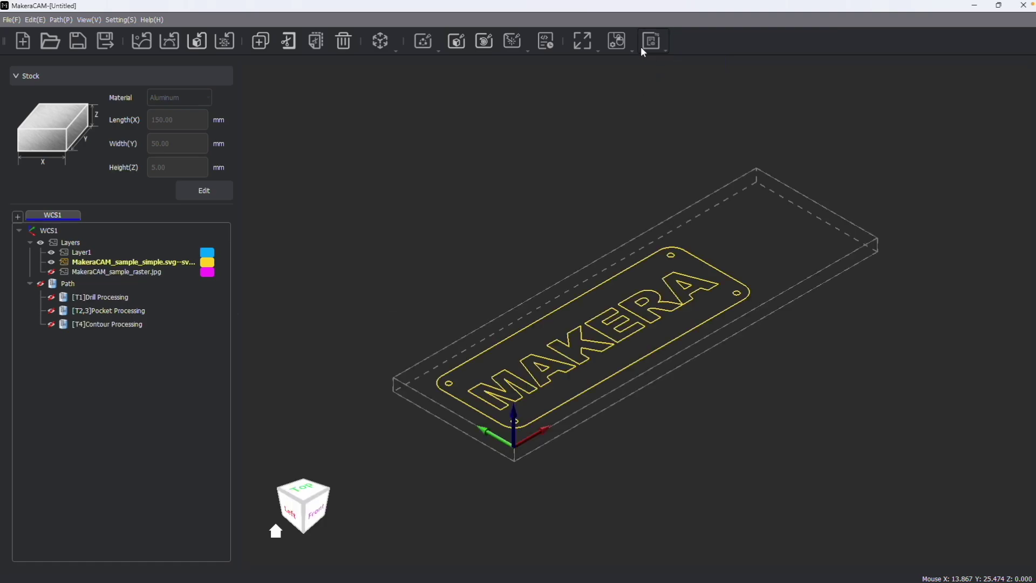
click(642, 49)
click(590, 65)
Fit Window, show and inspect the raster layer zoomed in, then Fit Window again and hide it
click(584, 41)
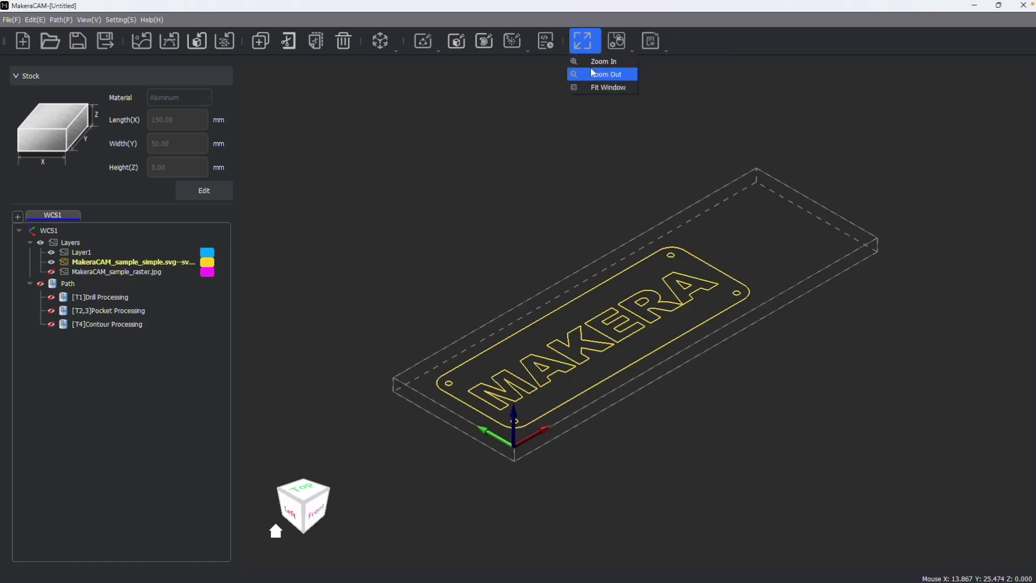
click(592, 85)
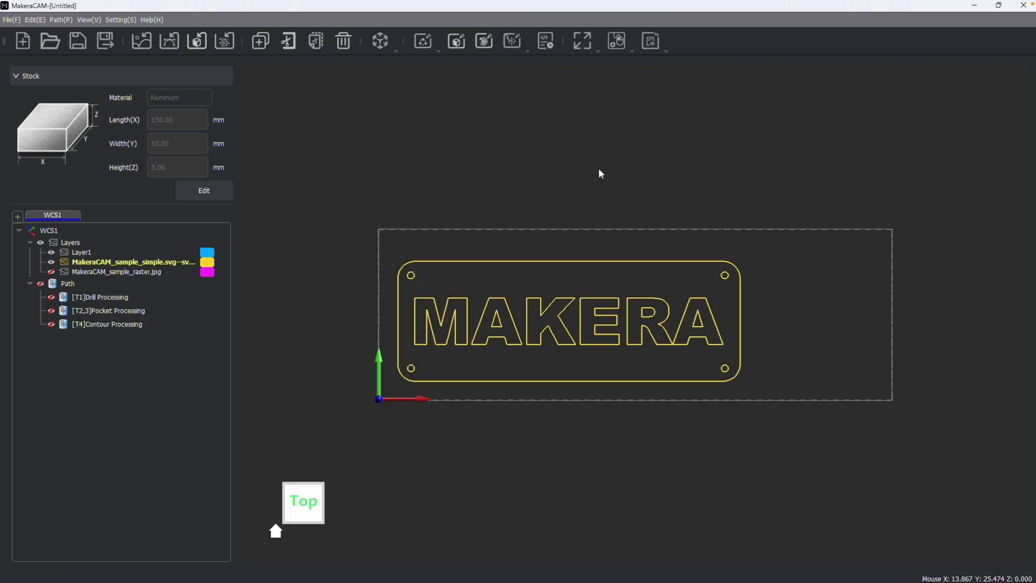
click(52, 272)
scroll(345, 280, up, 5)
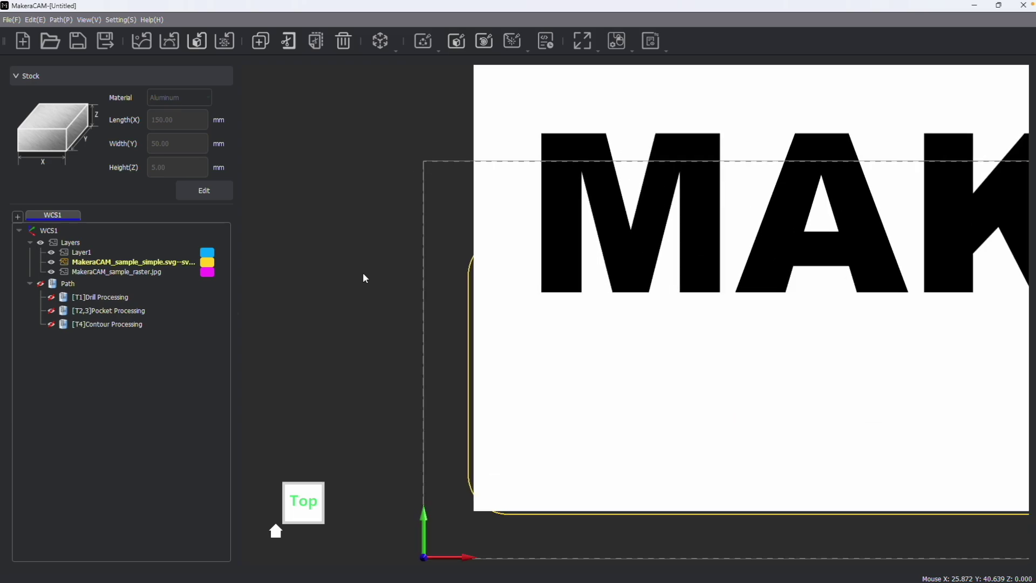
middle_drag(367, 271, 310, 246)
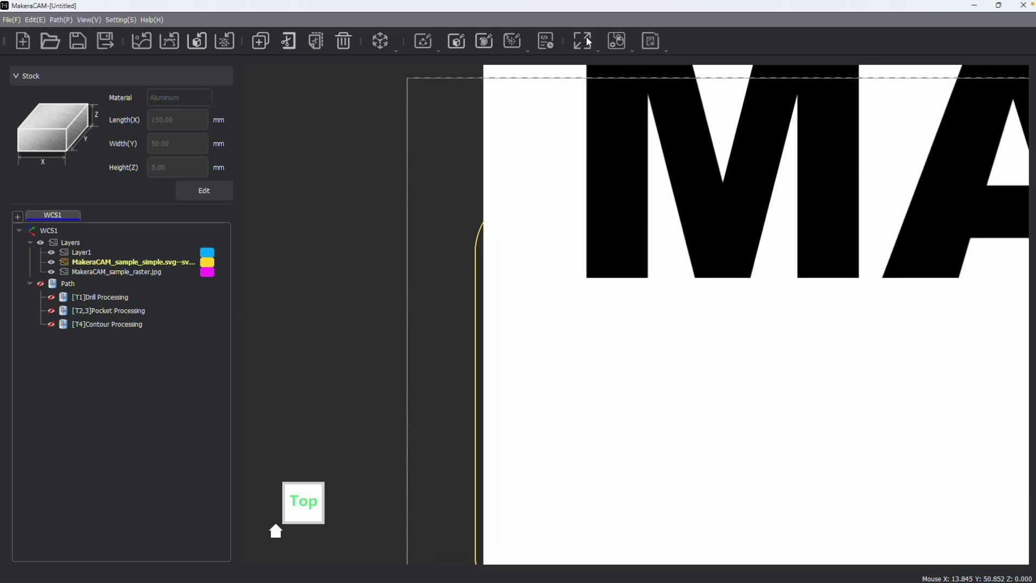
click(587, 40)
click(592, 86)
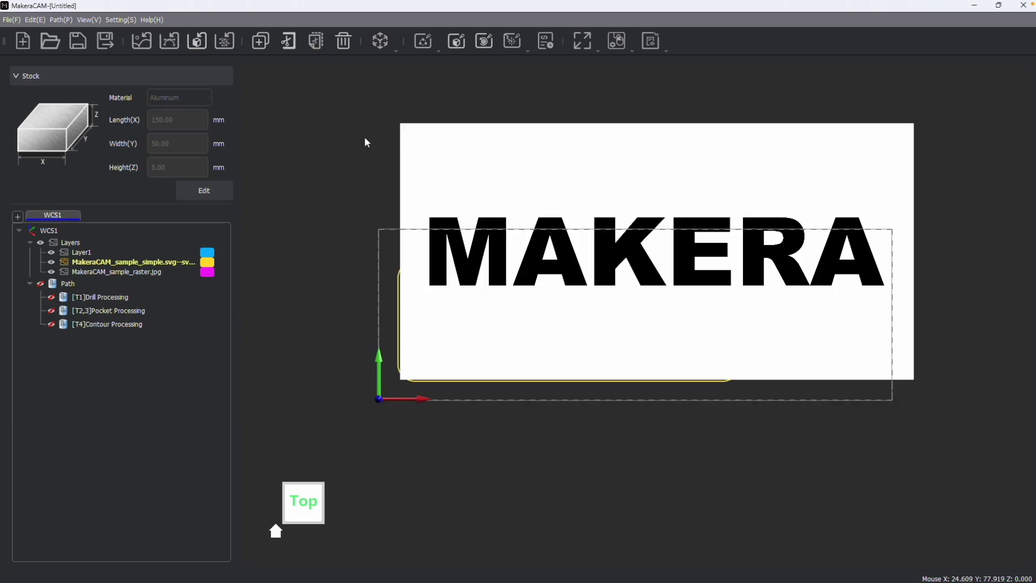
click(51, 272)
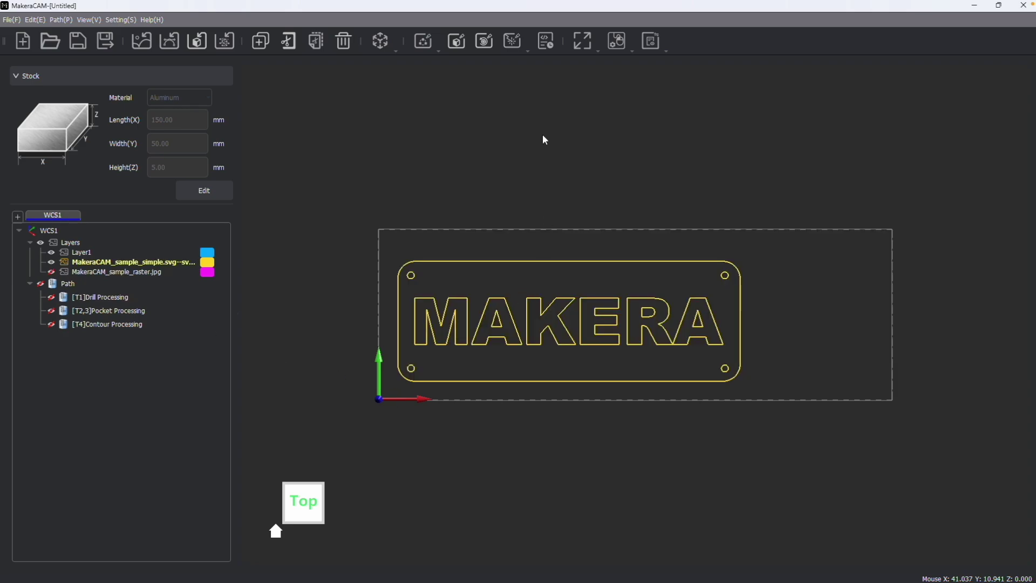
click(87, 21)
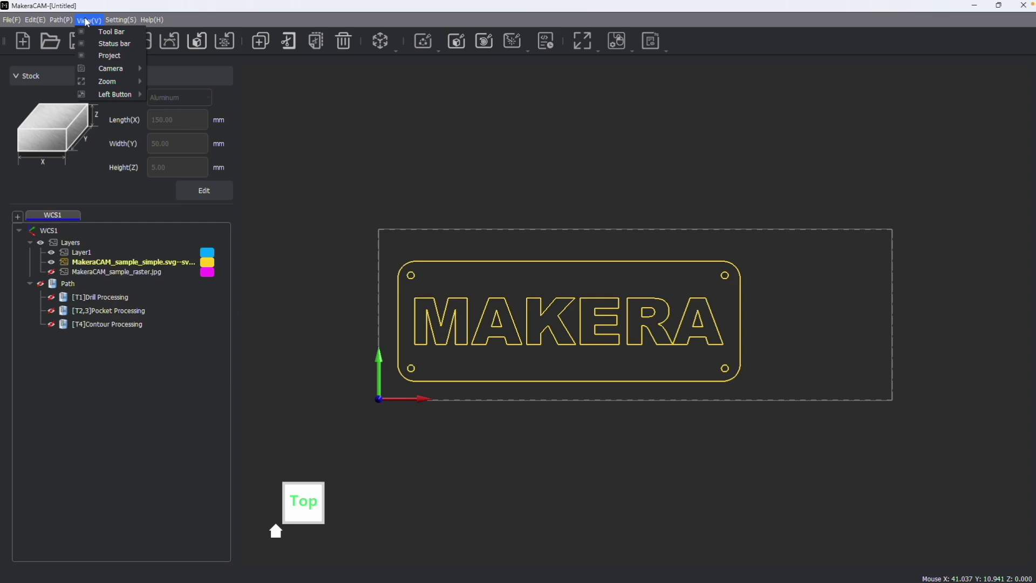
click(108, 44)
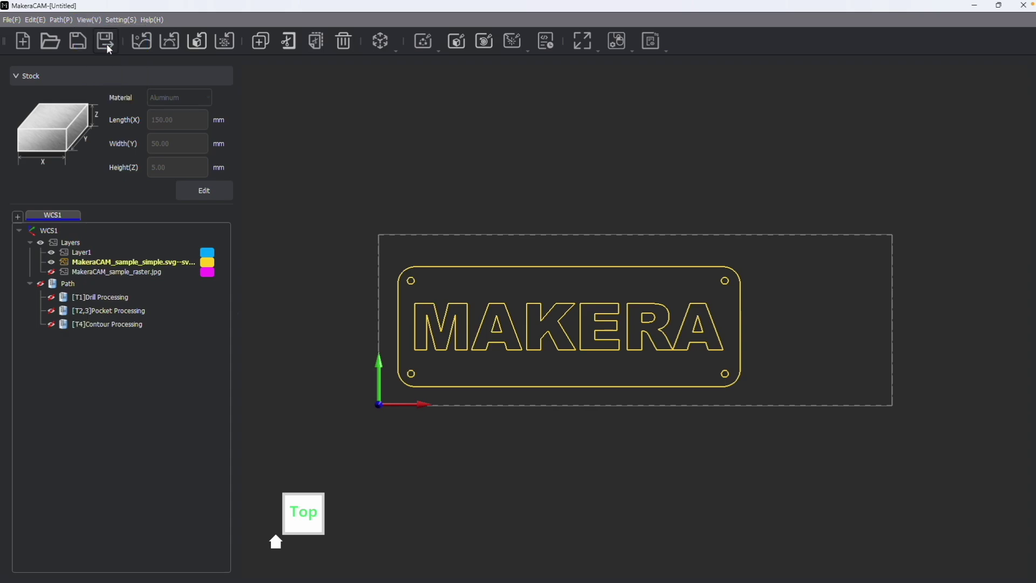
click(86, 20)
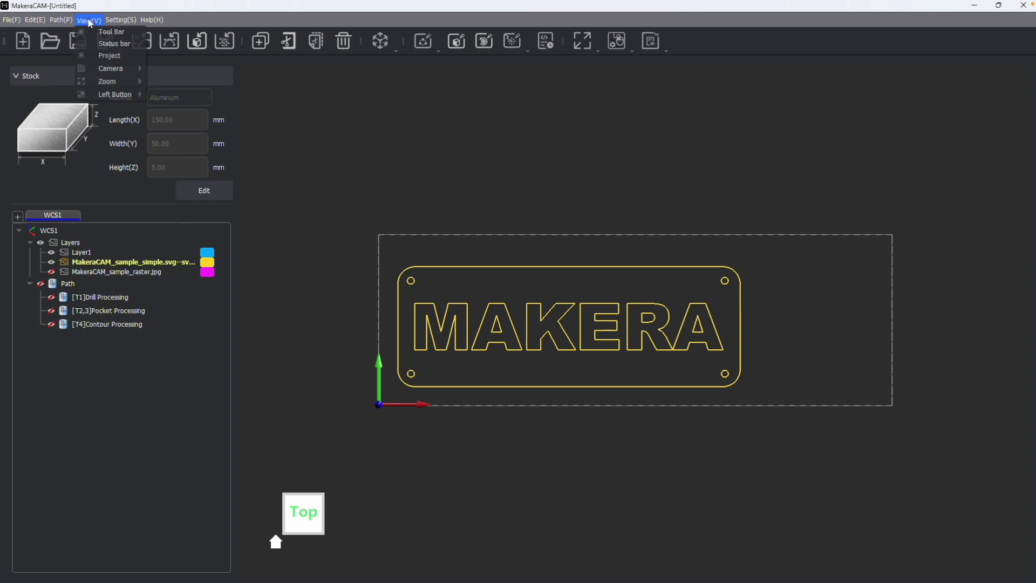
click(110, 43)
click(91, 21)
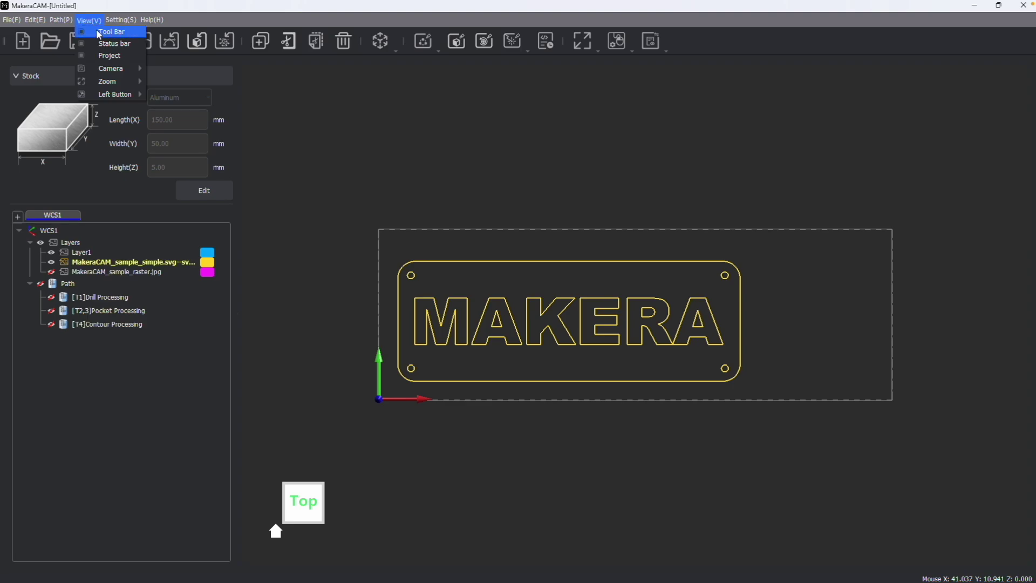
click(96, 30)
click(90, 20)
click(92, 30)
click(89, 20)
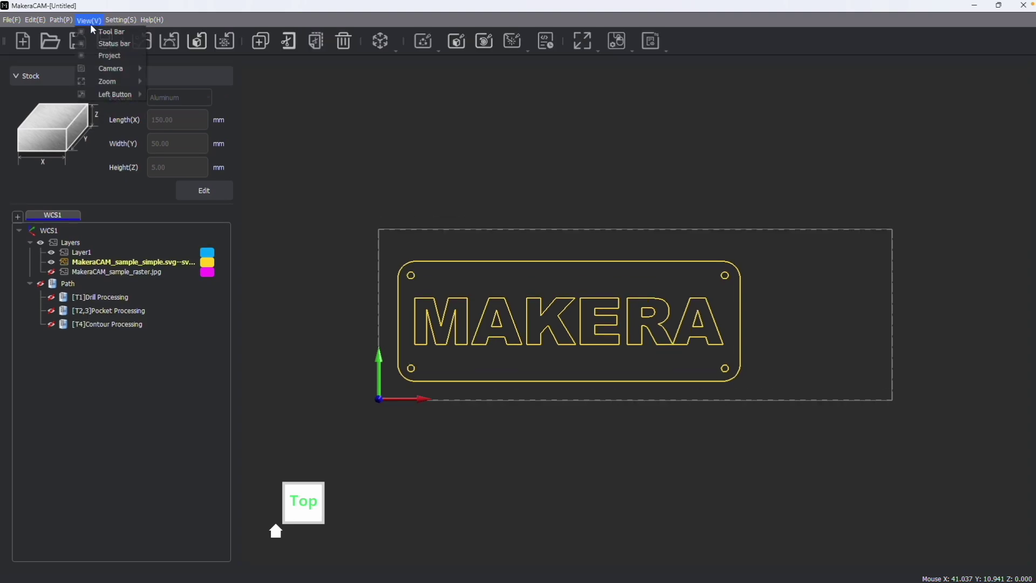
click(97, 54)
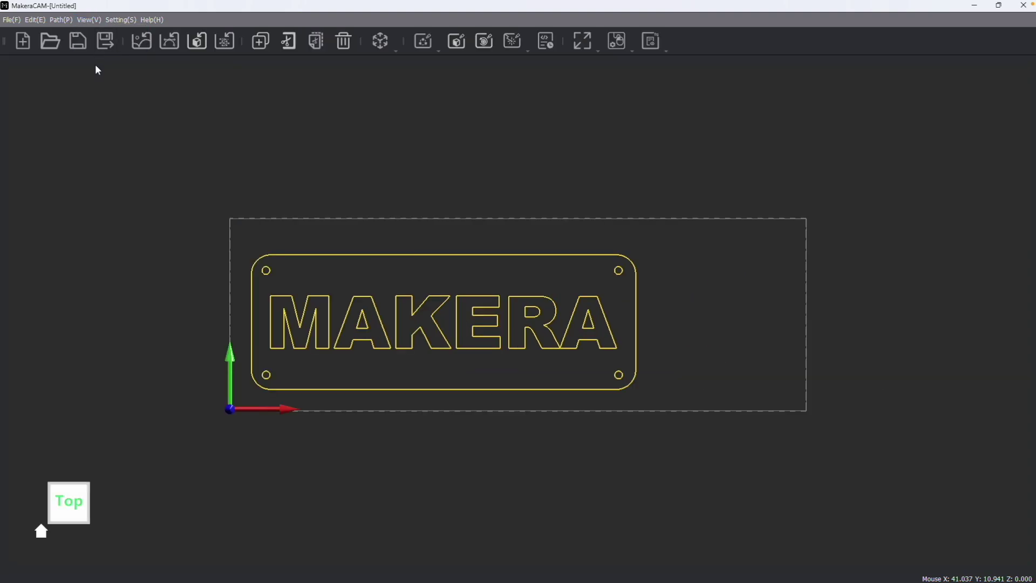
click(96, 21)
click(98, 54)
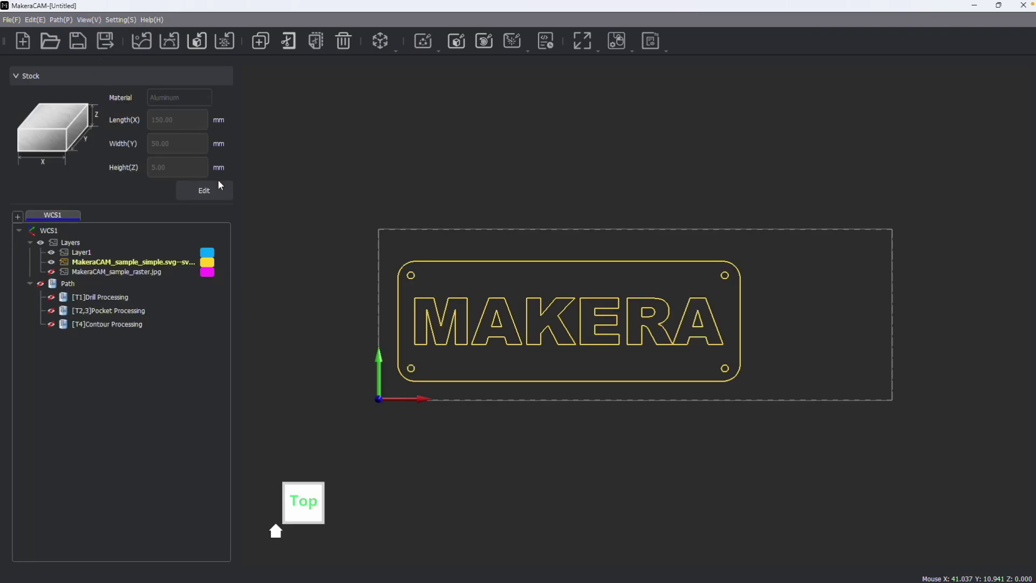
Select the top-left, top-right and bottom-right drill holes together
scroll(491, 313, up, 4)
middle_drag(434, 186, 444, 191)
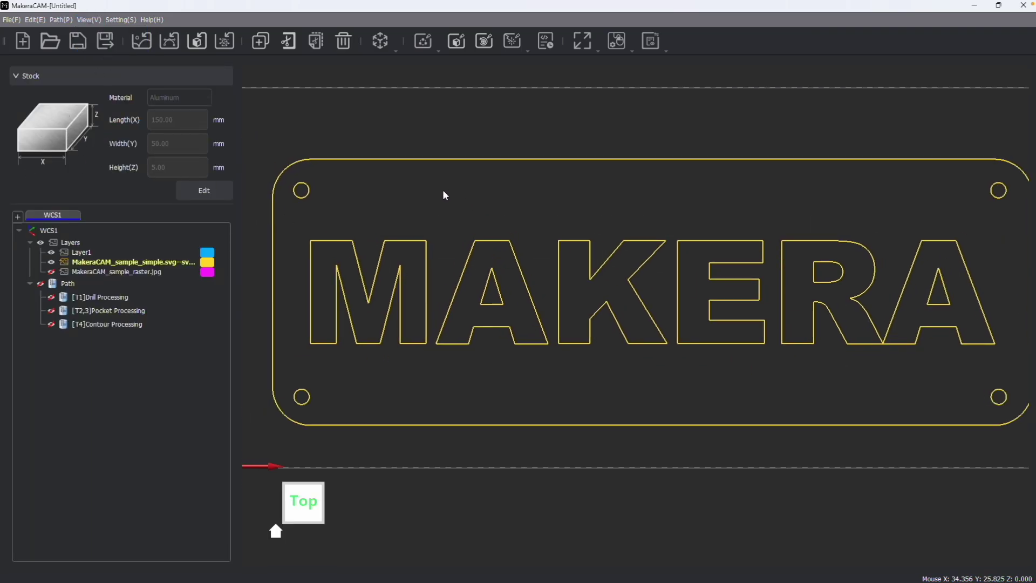
click(306, 194)
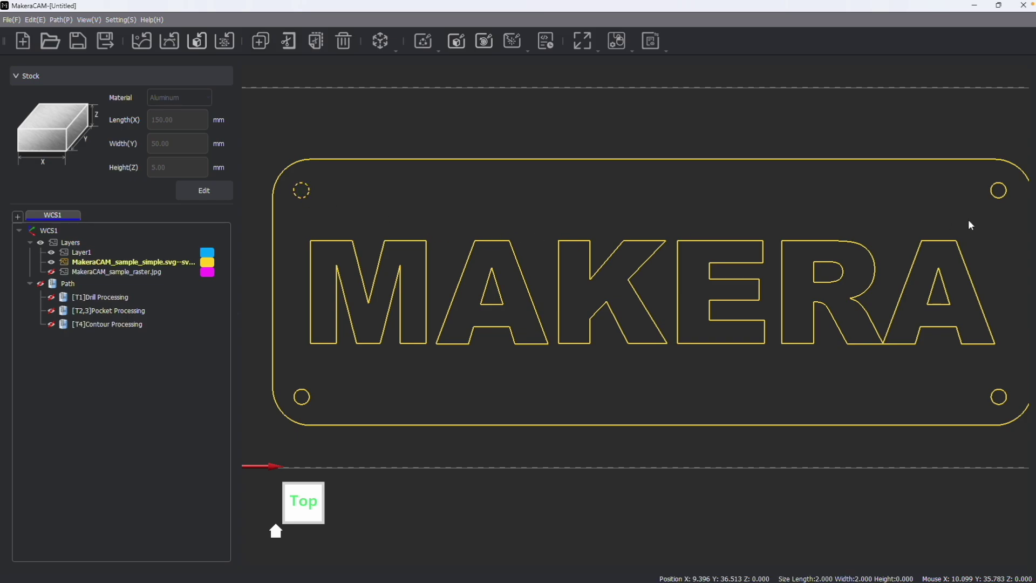
shift+click(994, 192)
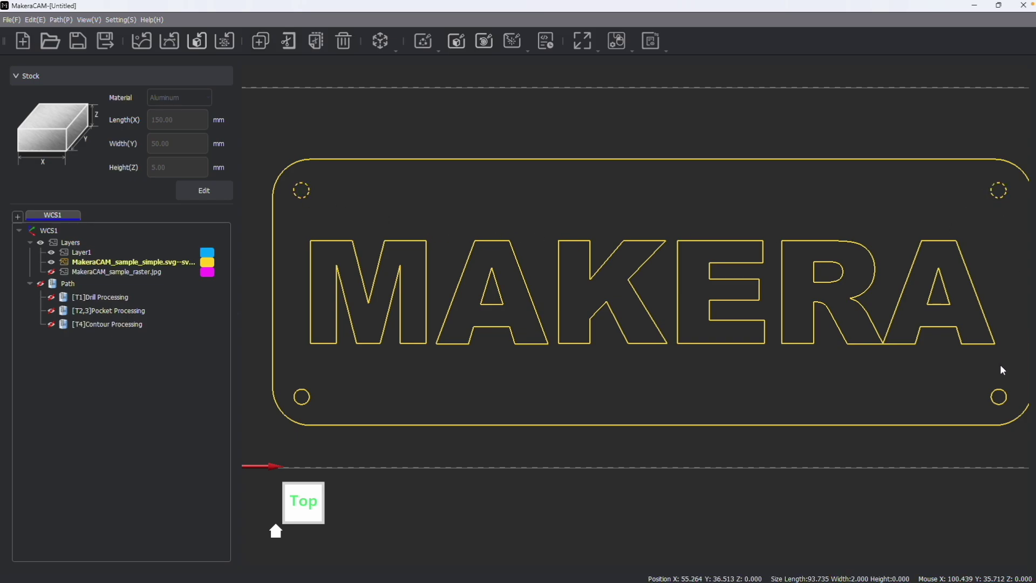
shift+click(1000, 394)
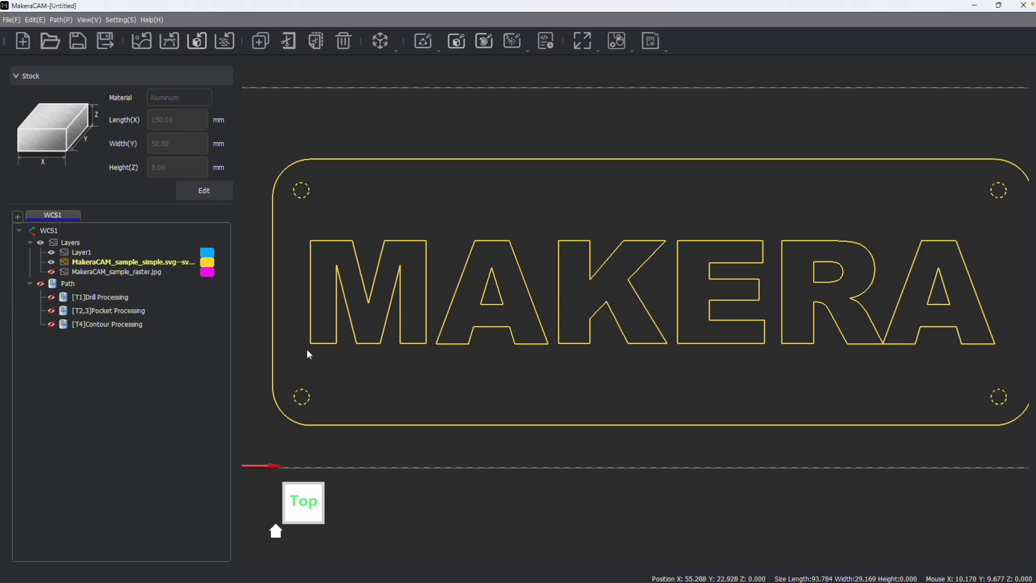
scroll(306, 170, up, 3)
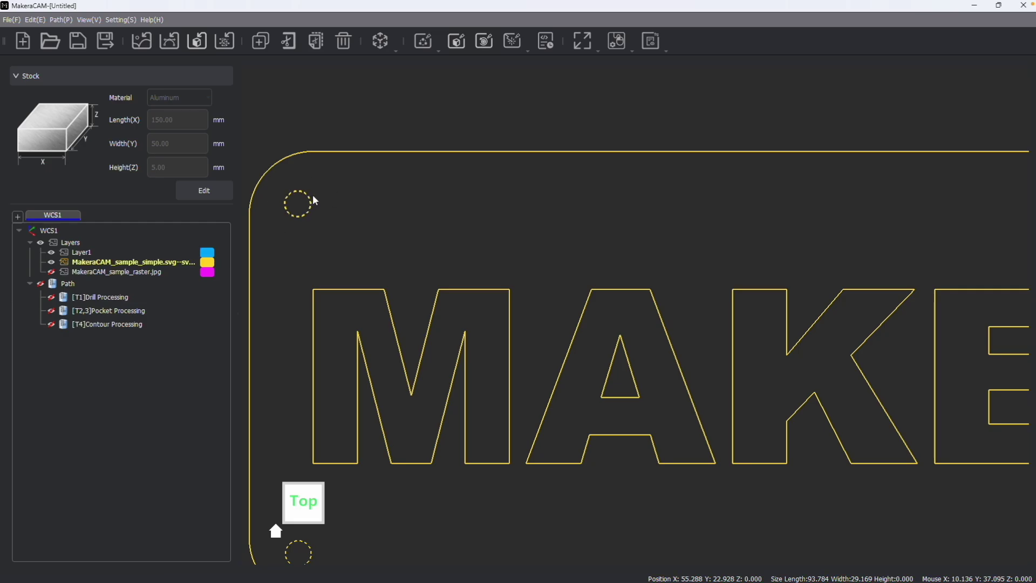
scroll(313, 194, down, 3)
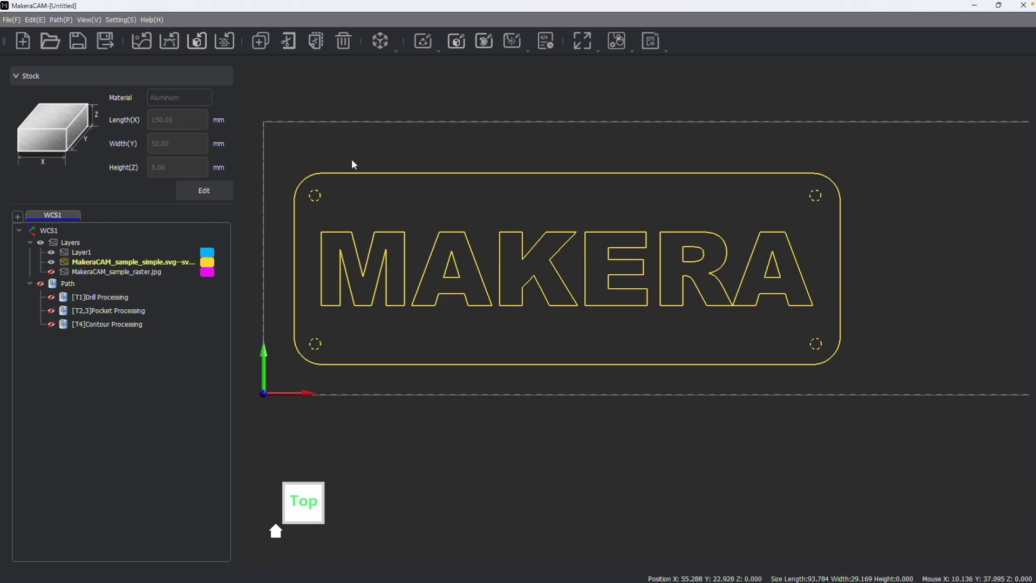
Show the raster layer, select the raster MAKERA image, then hide the raster layer again
click(52, 272)
scroll(324, 346, down, 1)
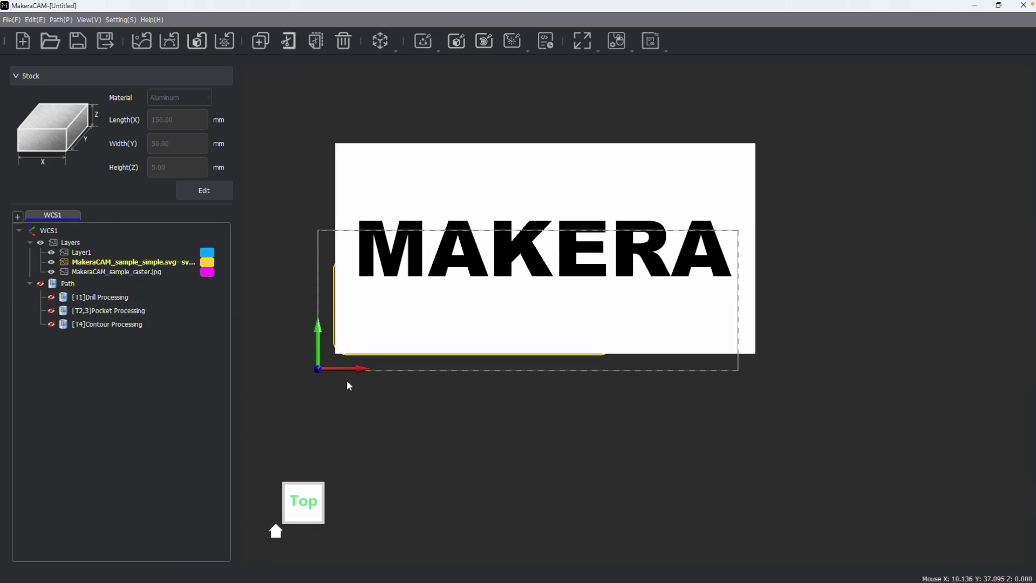
click(409, 182)
scroll(744, 157, up, 1)
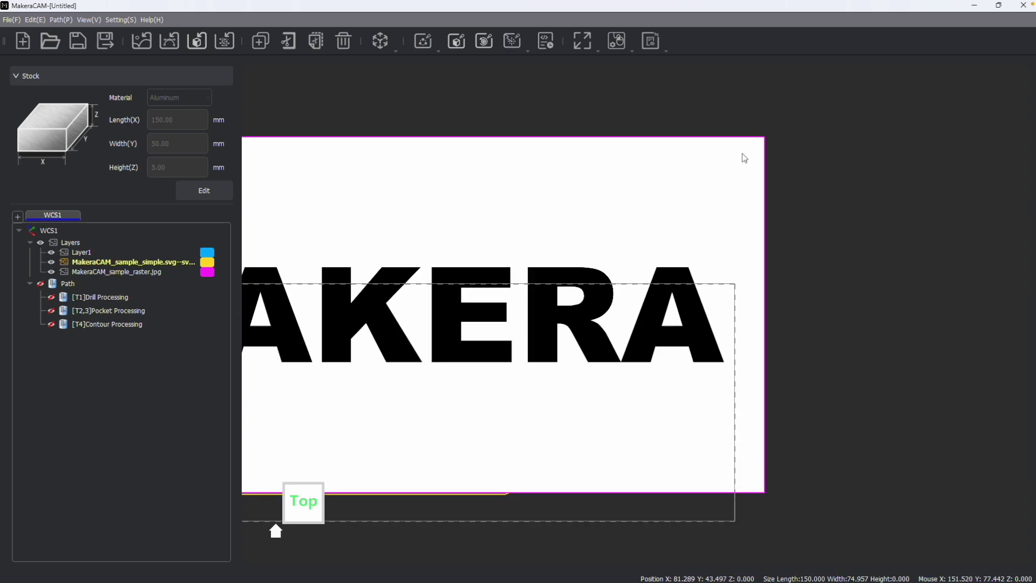
scroll(743, 157, up, 1)
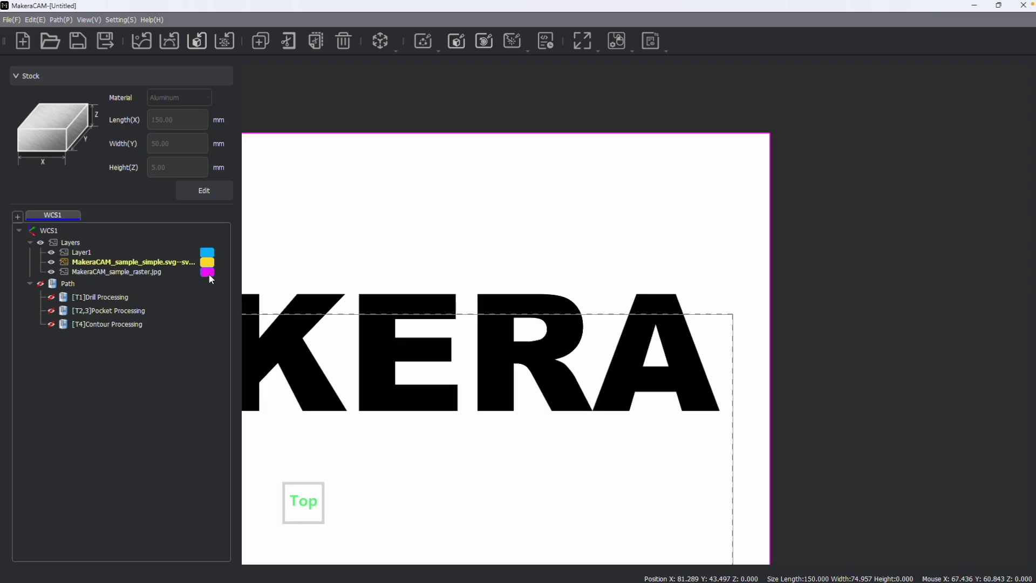
scroll(405, 243, down, 2)
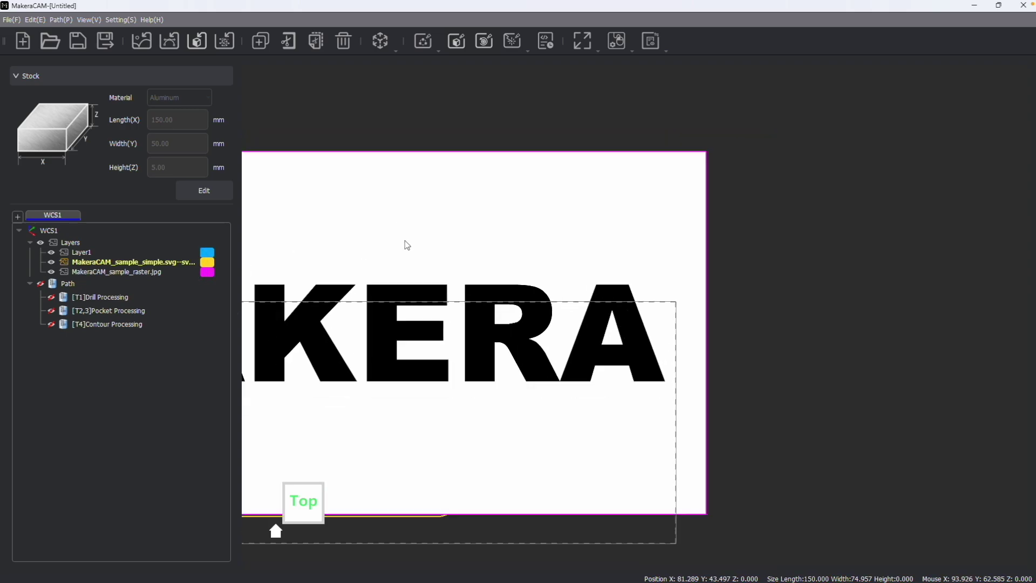
click(52, 272)
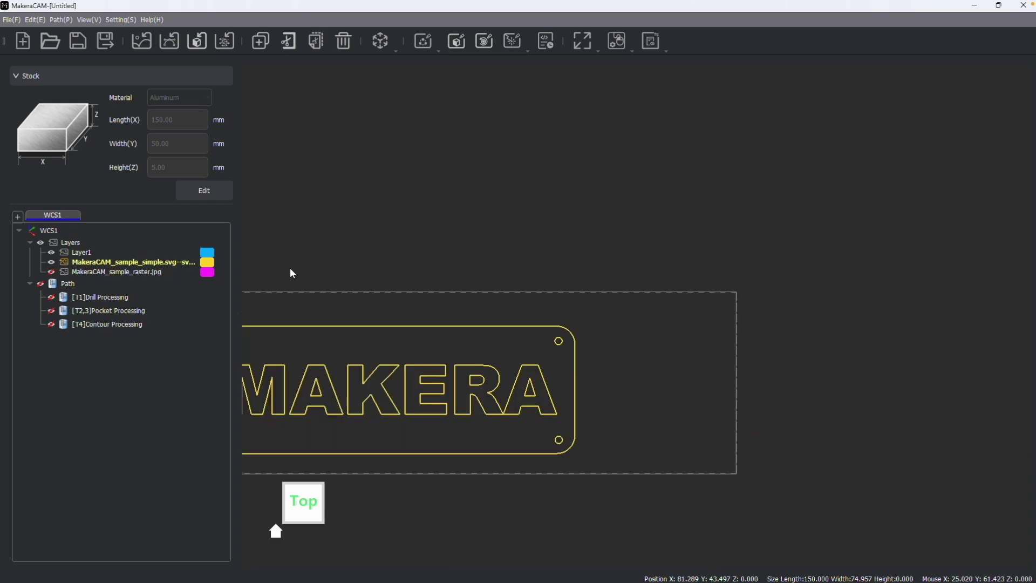
scroll(402, 258, down, 1)
scroll(502, 281, up, 2)
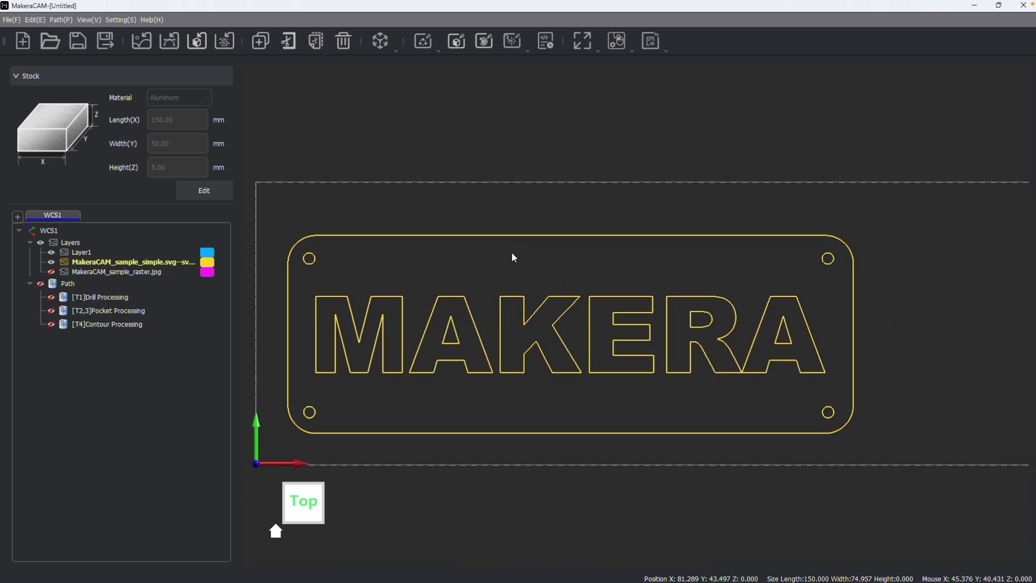
scroll(493, 322, up, 1)
scroll(491, 286, down, 1)
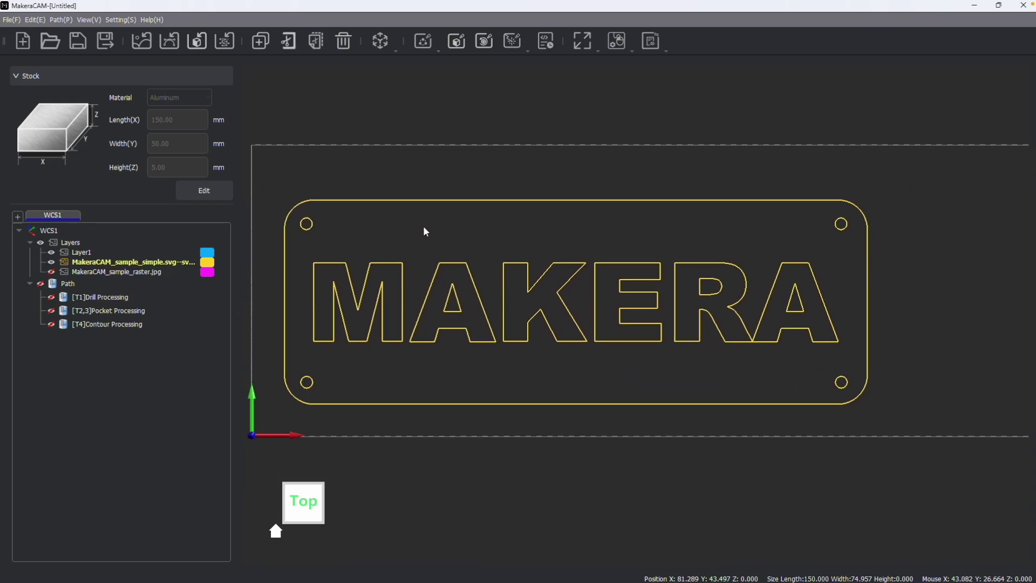
drag(301, 249, 846, 350)
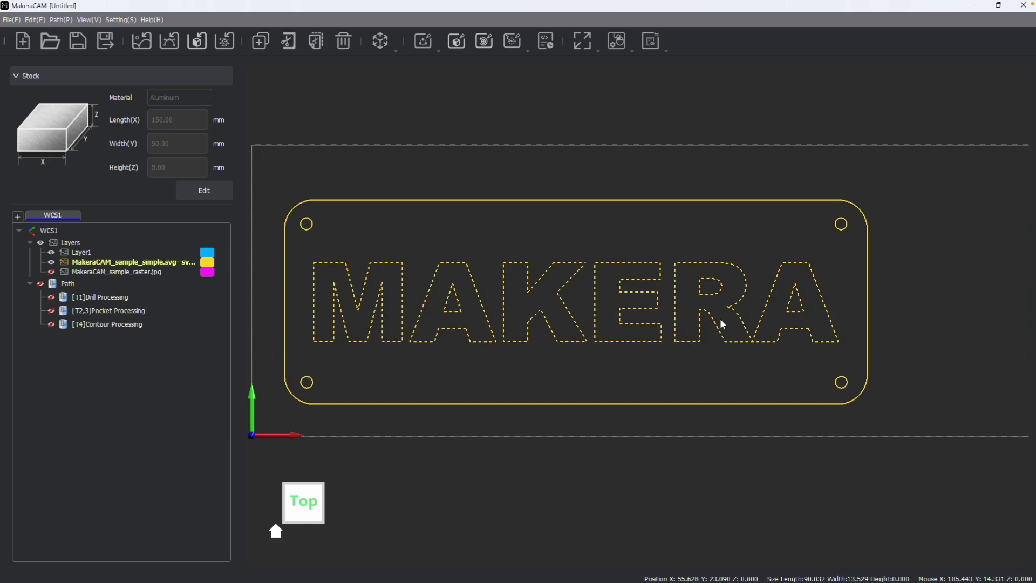
click(436, 231)
scroll(433, 255, up, 4)
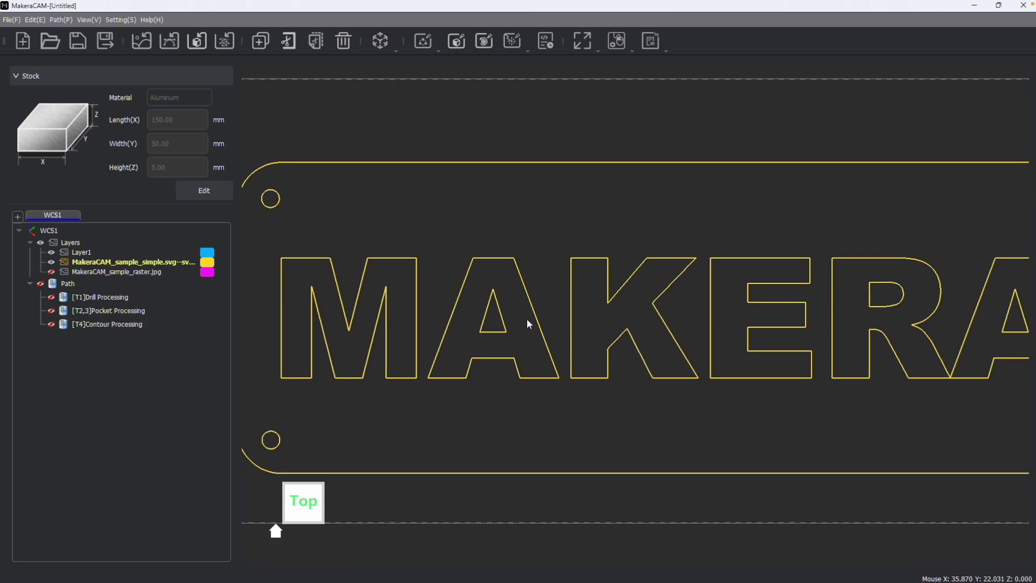
drag(524, 317, 354, 244)
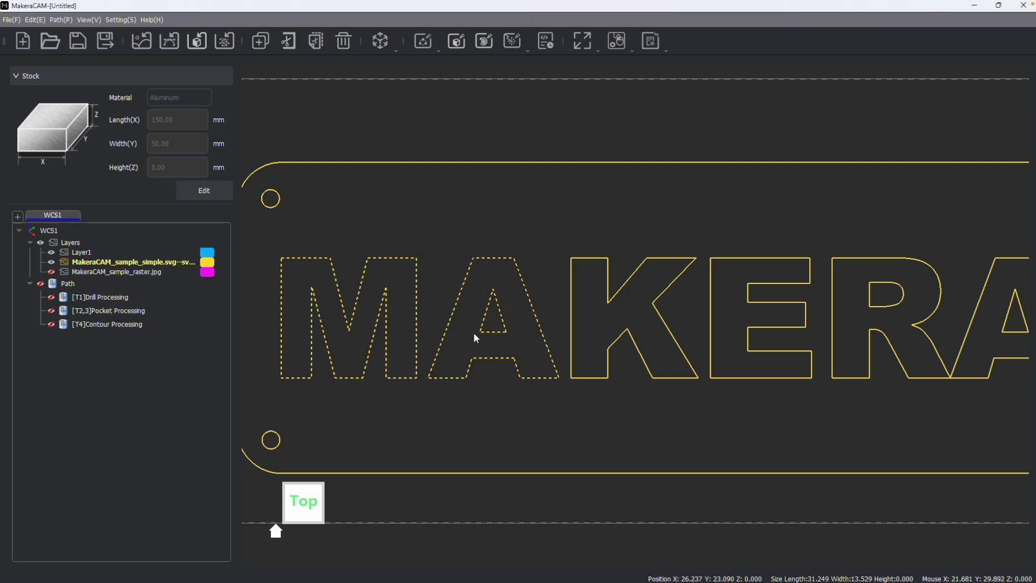
click(474, 416)
drag(563, 404, 411, 255)
click(447, 457)
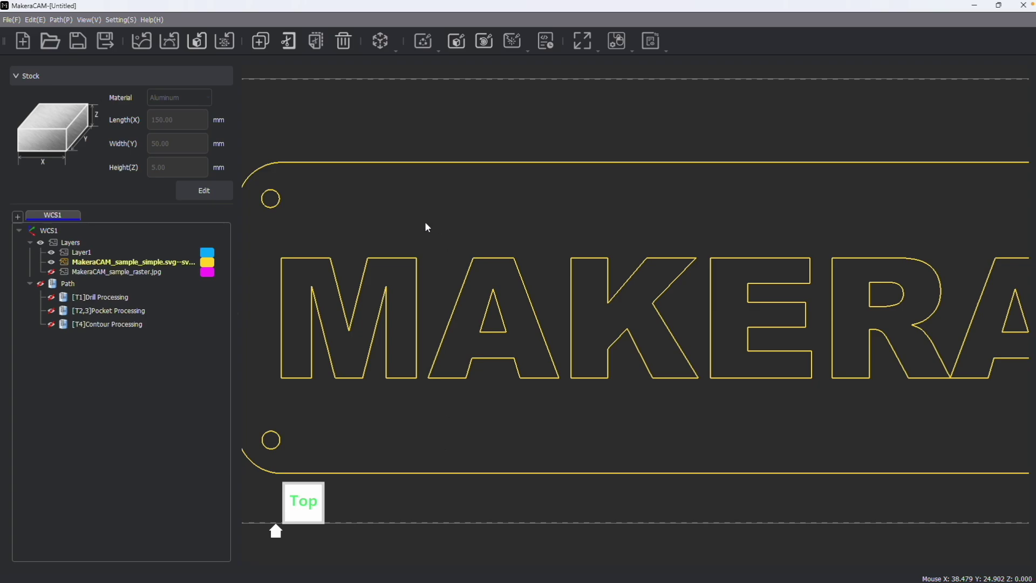
drag(424, 225, 582, 391)
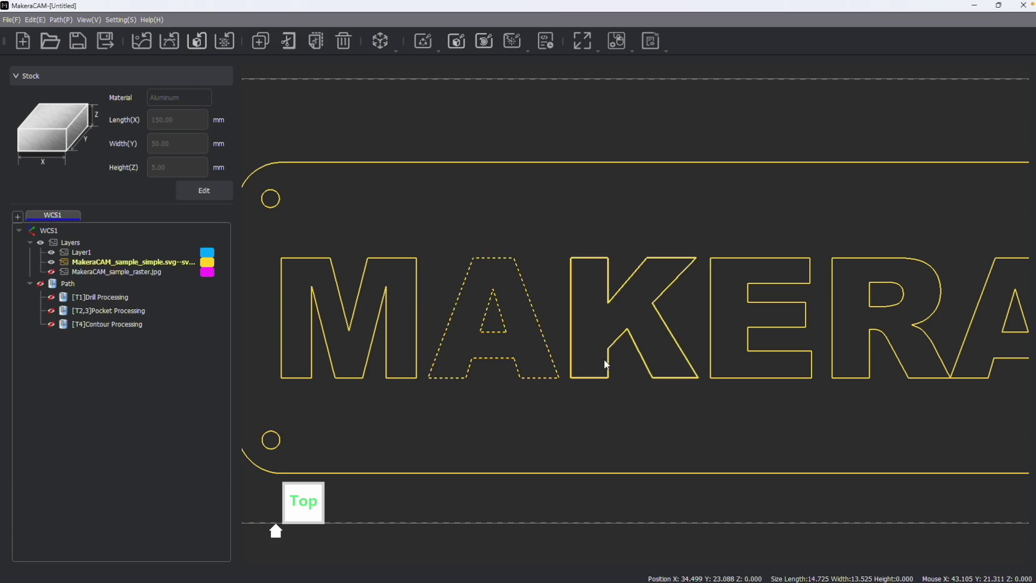
Box-select the letters left-to-right, clear, then drag right-to-left to select letters and four holes
click(429, 227)
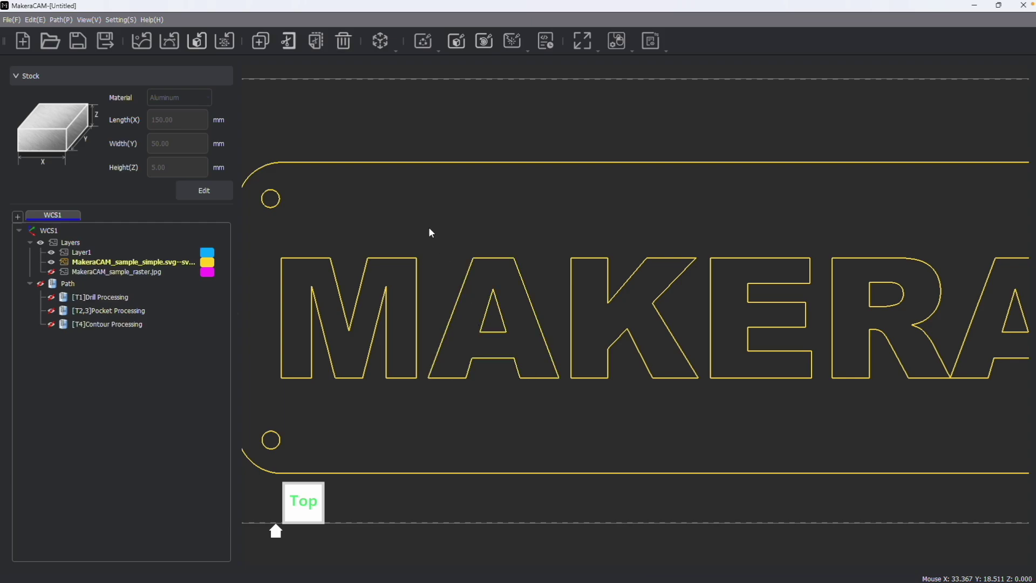
scroll(430, 233, down, 3)
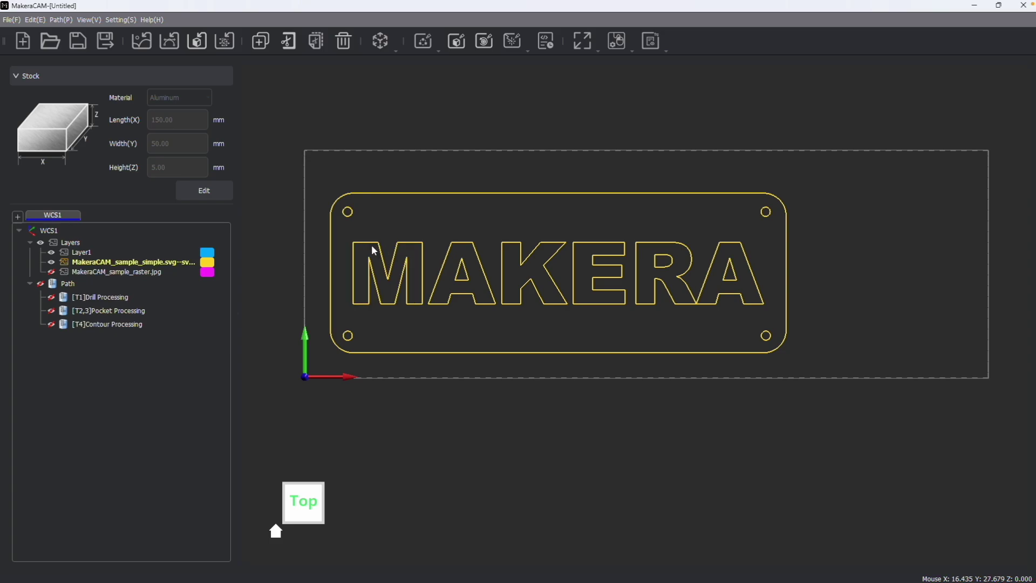
drag(349, 213, 768, 338)
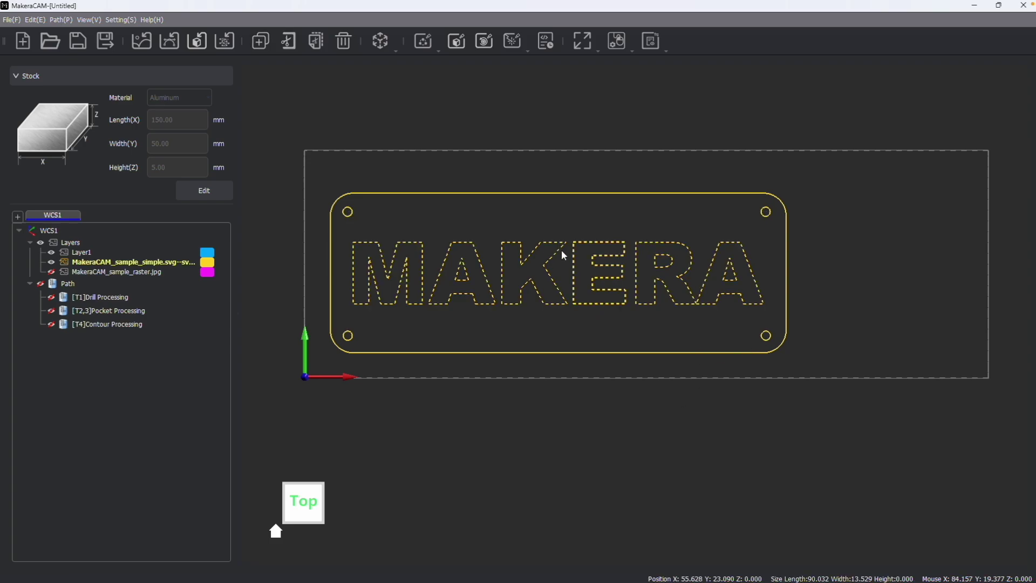
click(673, 410)
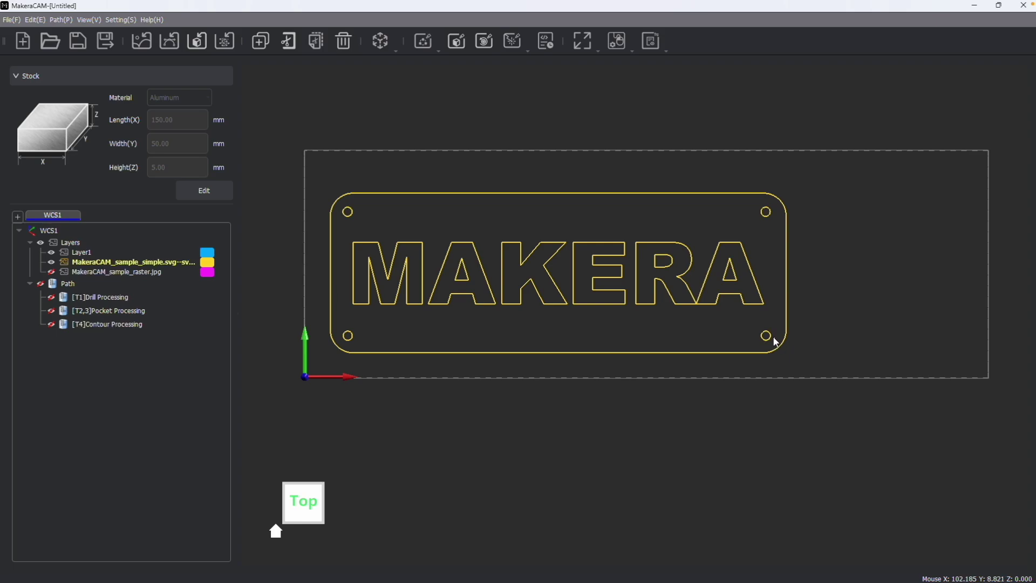
drag(768, 336, 341, 208)
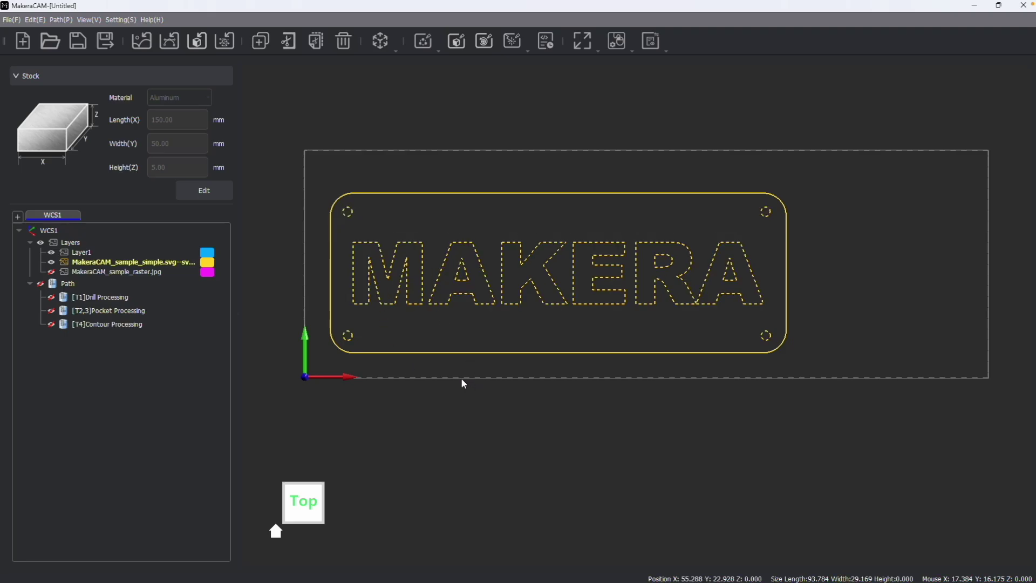
Clear the selection, zoom in, and box-select only the letter R left-to-right
scroll(422, 241, up, 3)
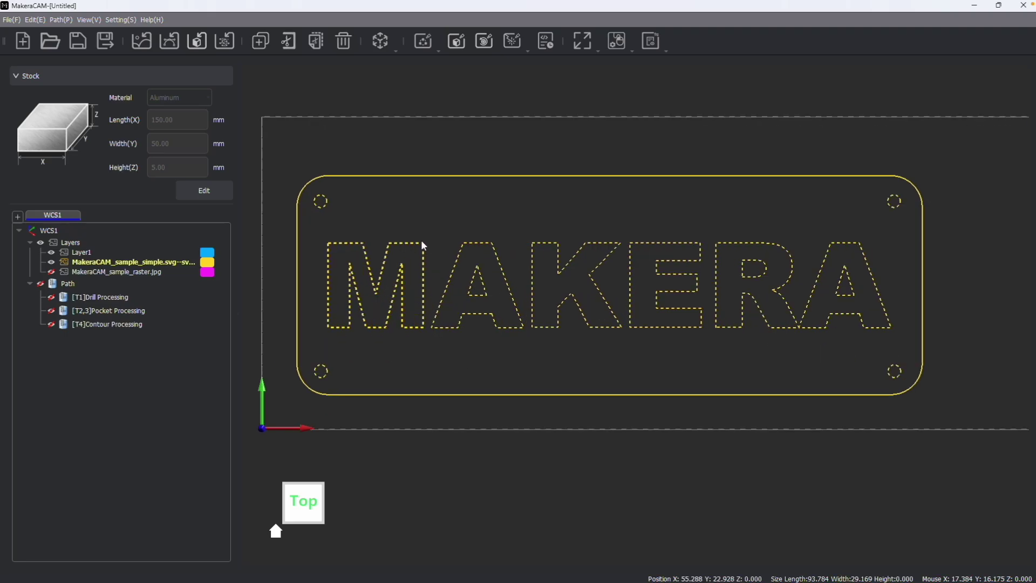
click(418, 212)
scroll(900, 267, up, 5)
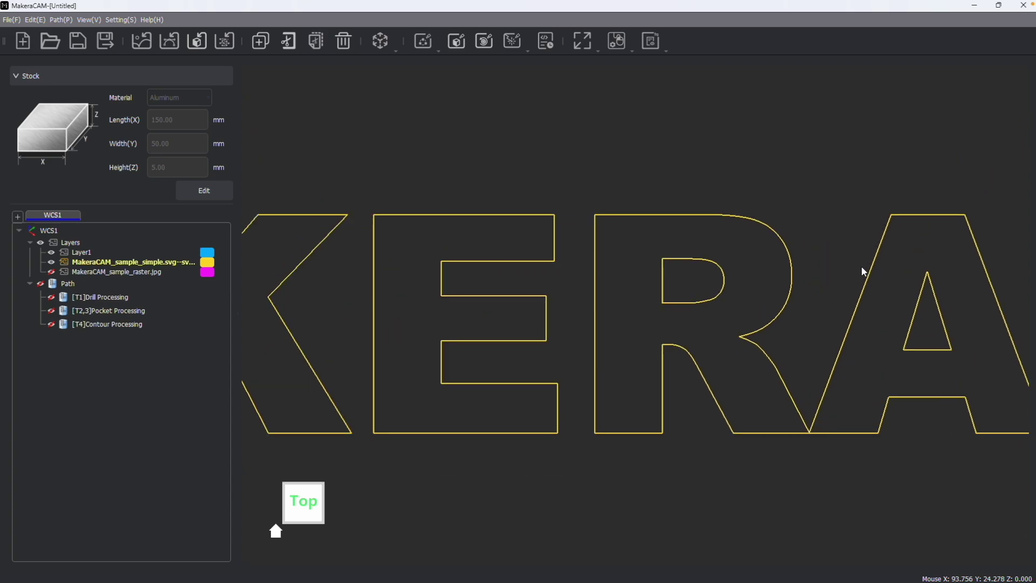
scroll(690, 250, down, 1)
scroll(635, 244, down, 2)
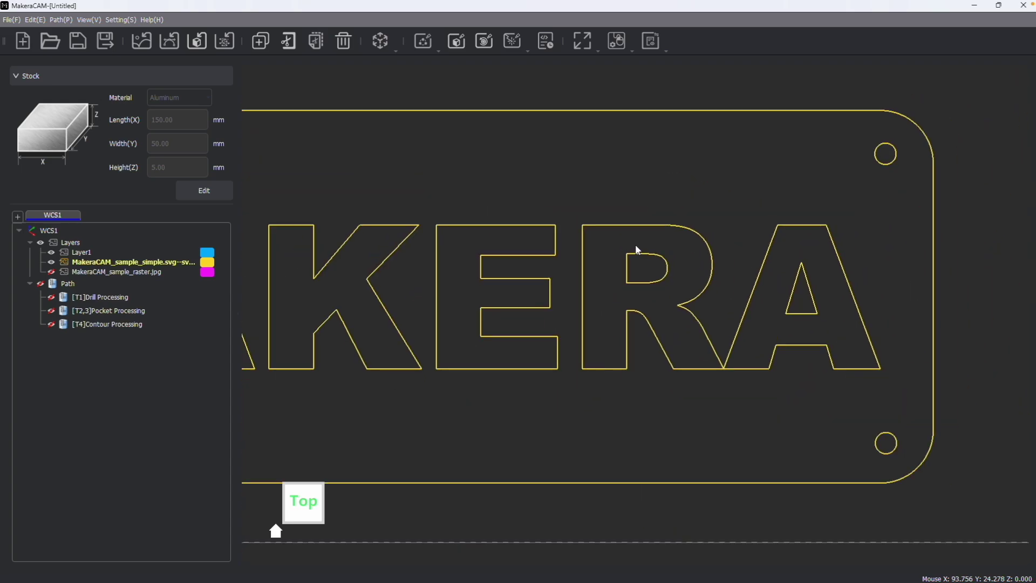
scroll(637, 247, up, 1)
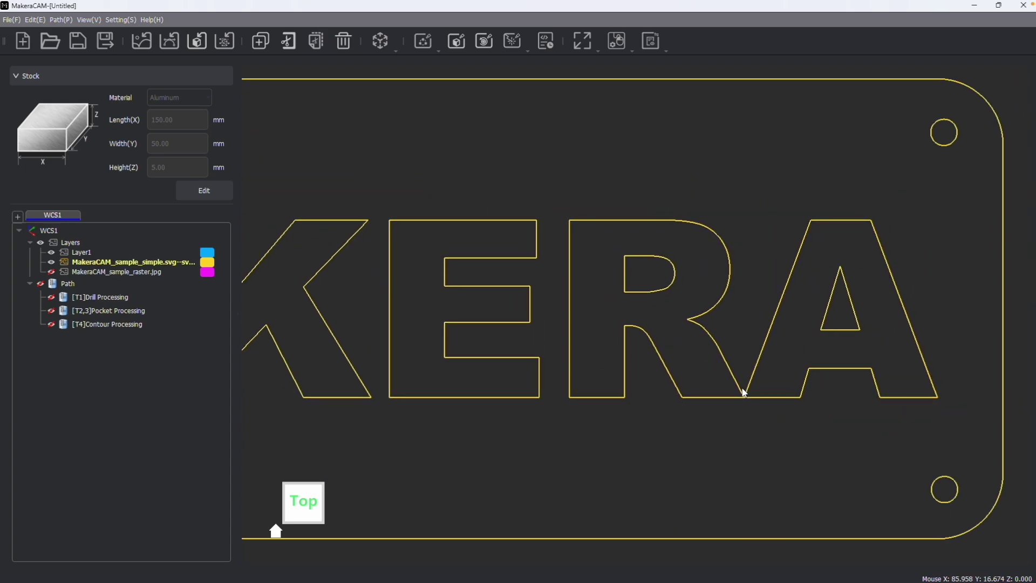
scroll(744, 398, up, 2)
scroll(744, 410, down, 3)
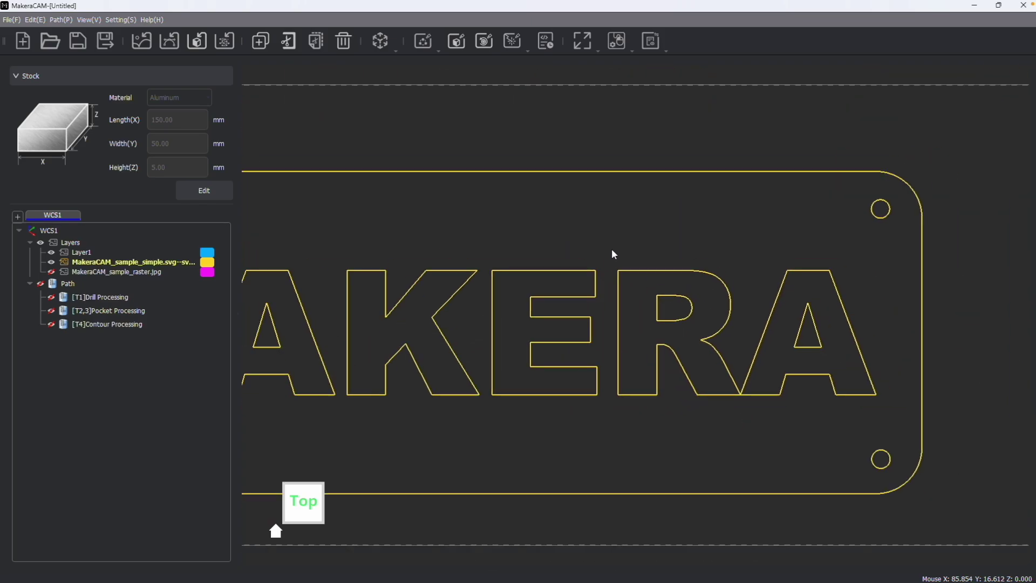
drag(612, 251, 743, 400)
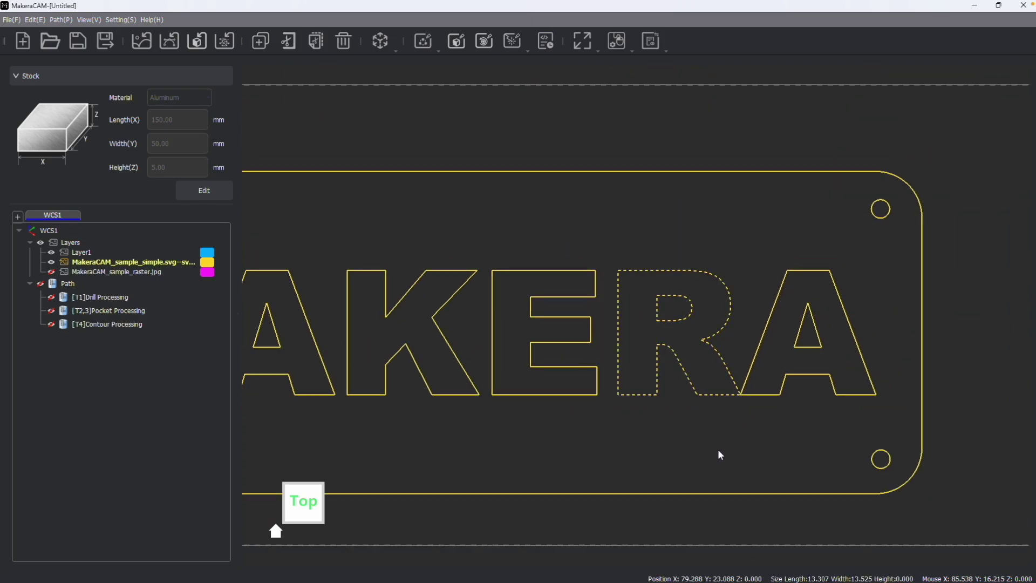
Drag a right-to-left crossing box from the baseline to select R and A
click(750, 406)
drag(748, 406, 614, 247)
click(820, 428)
drag(835, 431, 656, 252)
scroll(784, 433, down, 5)
scroll(739, 380, up, 5)
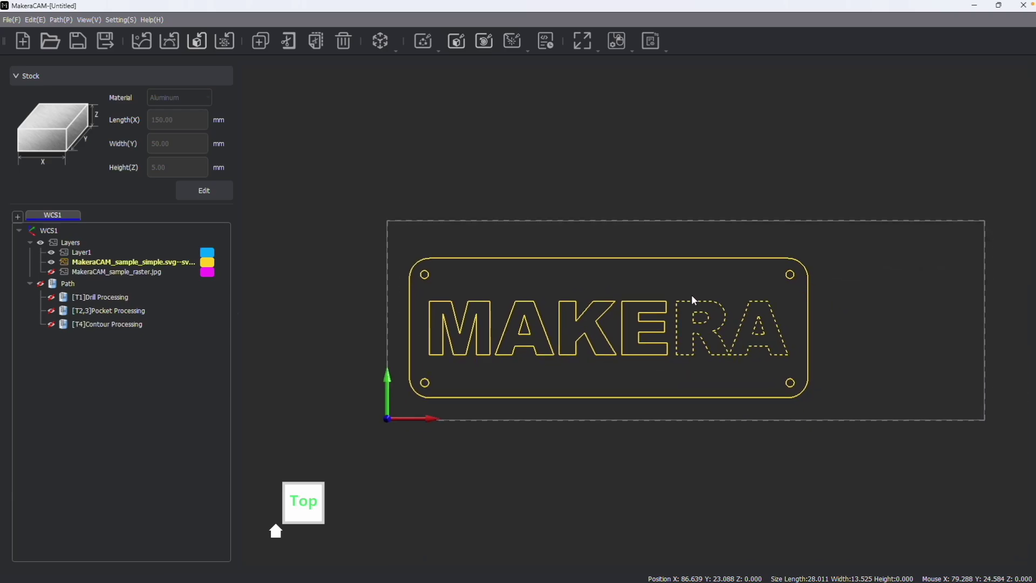
scroll(662, 326, up, 3)
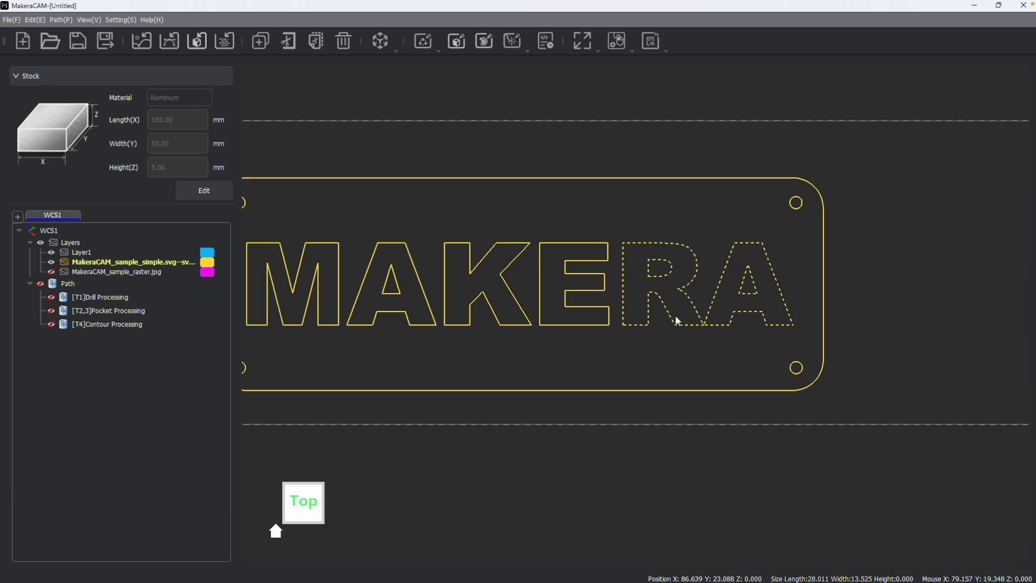